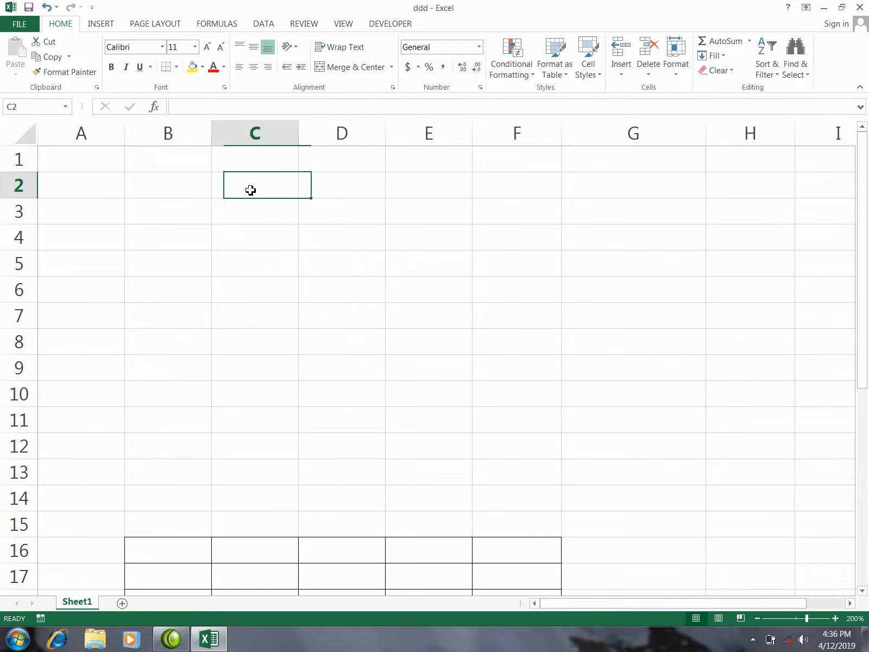
- Enter the title countif in cell C2
text(co)
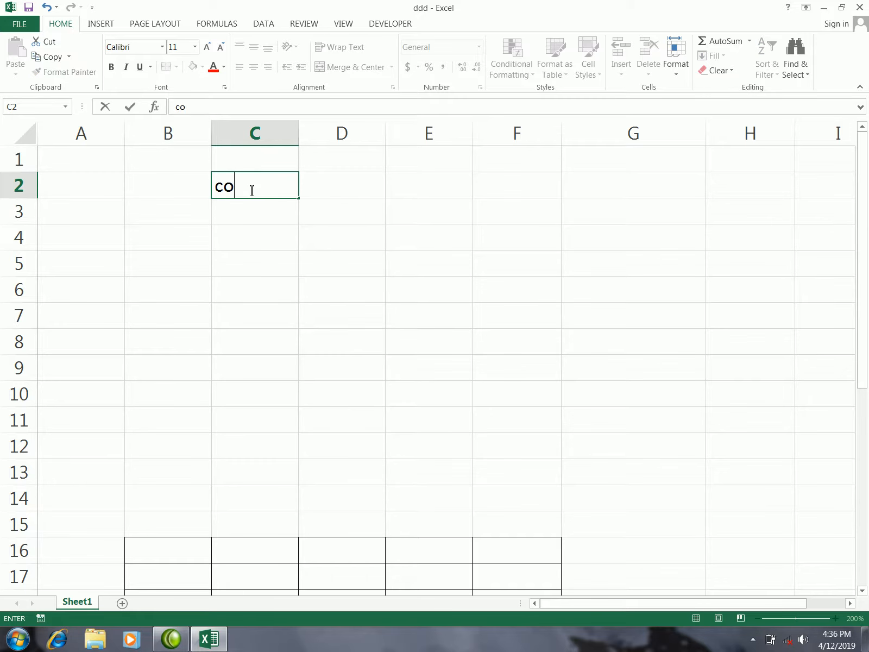
text(untif)
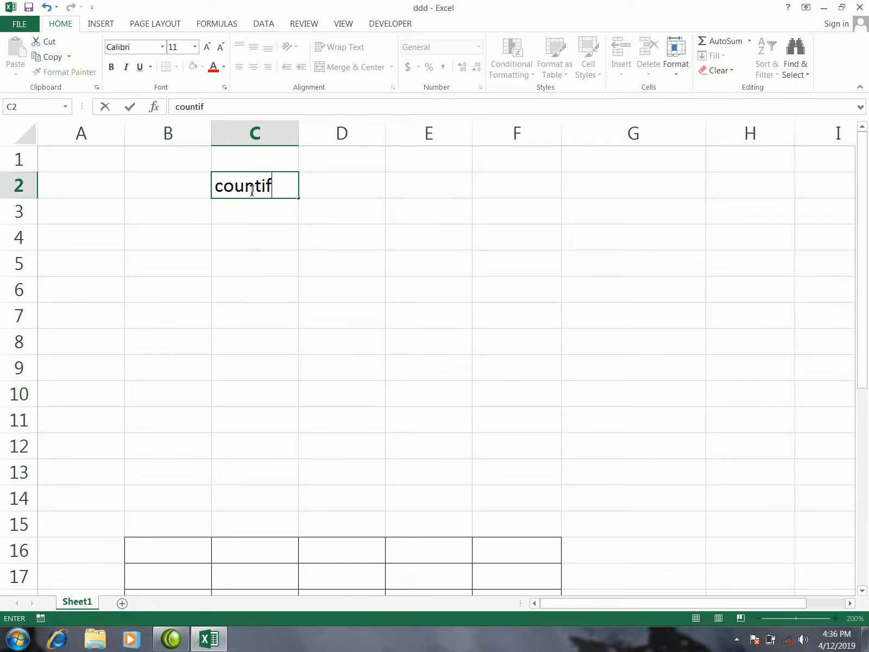
click(316, 190)
click(254, 191)
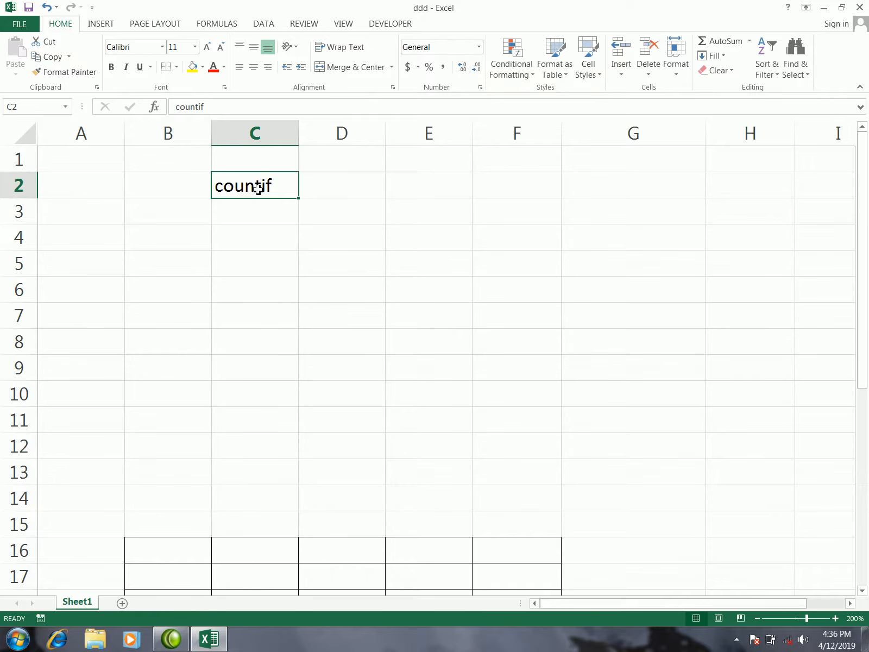
click(310, 221)
scroll(310, 285, down, 1)
scroll(282, 267, up, 1)
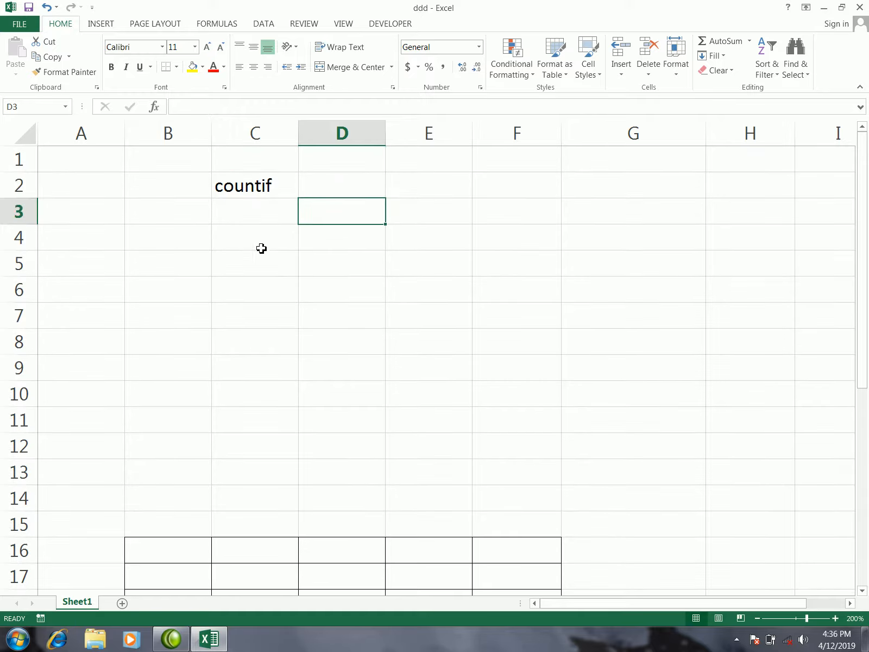
- Enter the heading job in B4 and list dr, eng and lab below it in B5:B7
click(250, 244)
click(183, 241)
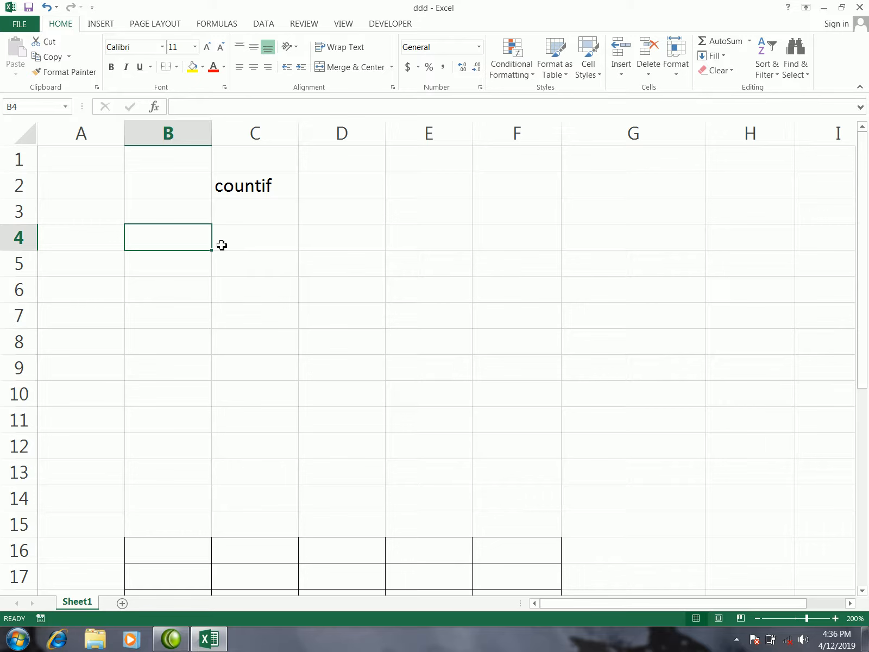
text(job)
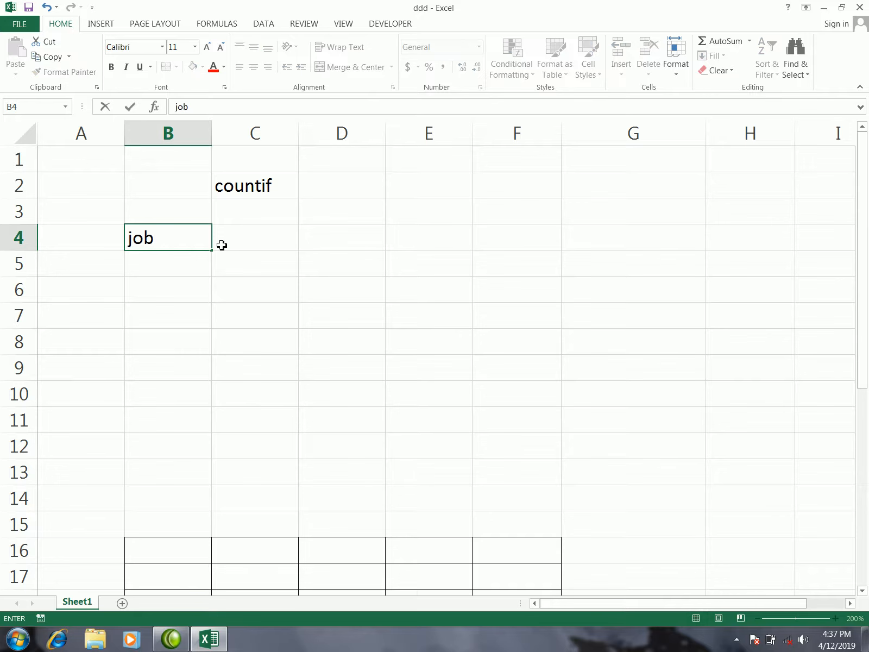
key(Return)
text(dr)
key(Return)
text(enf)
key(BackSpace)
text(g)
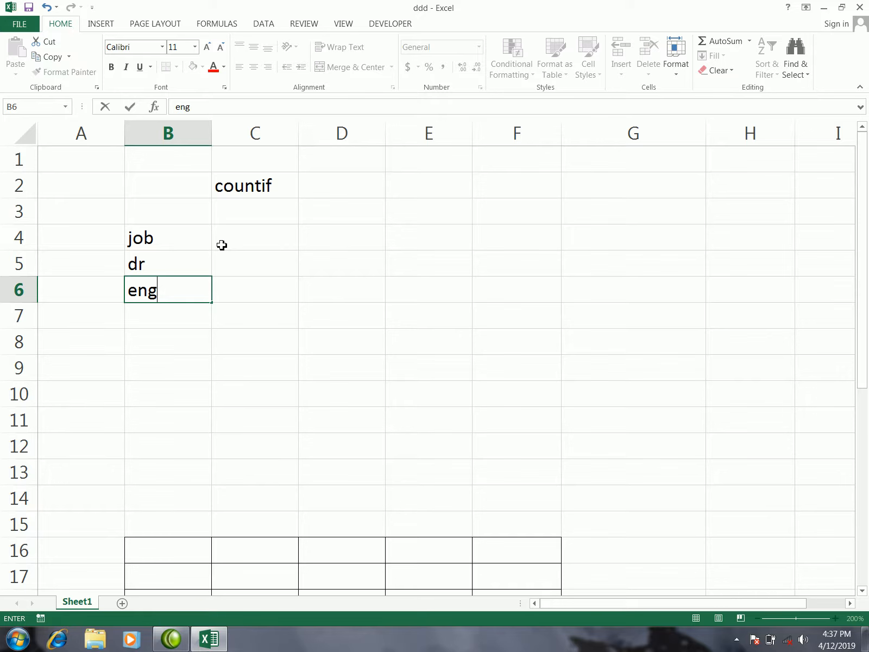
key(Return)
text(lab)
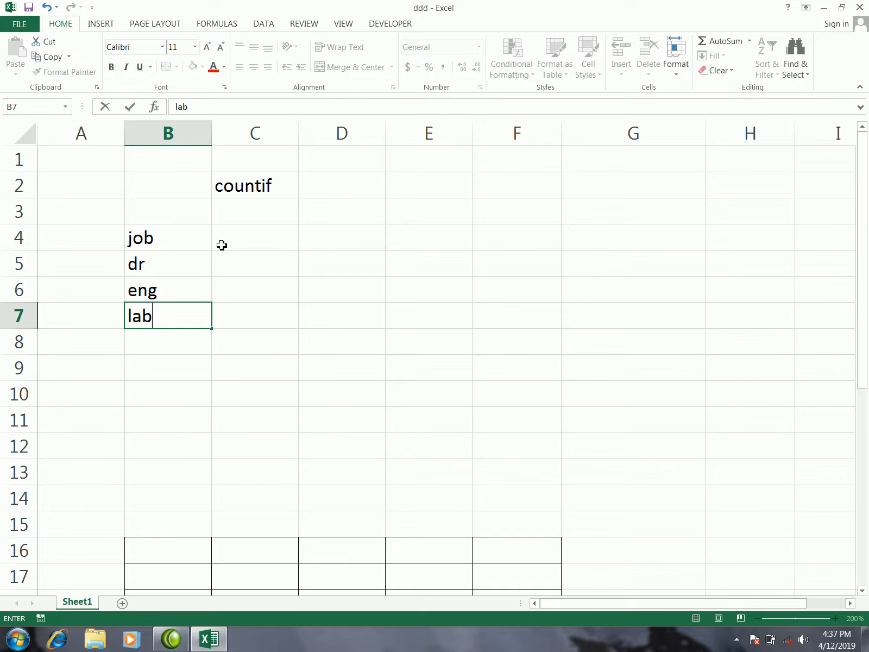
key(Return)
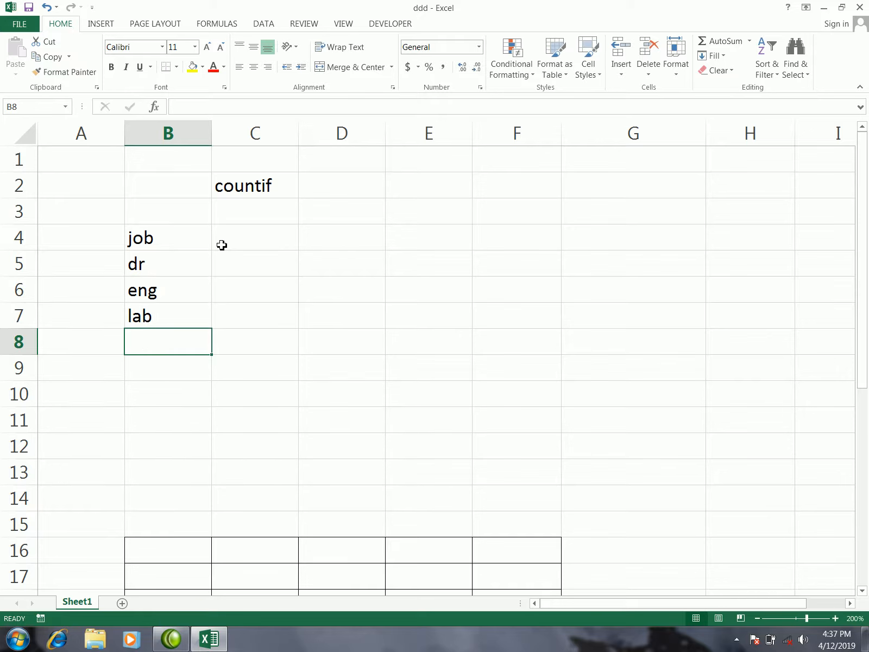
- Continue the job list in B8:B12 with op, dr, dr, lab and eng
text(op)
key(Return)
text(dr)
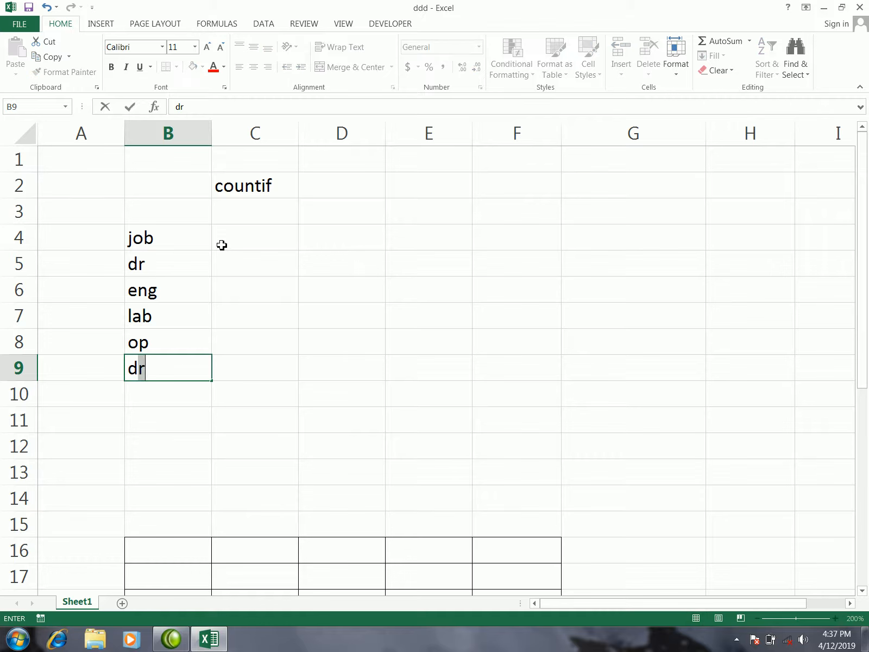
key(Return)
text(dr)
key(Return)
text(l)
key(Return)
text(eng)
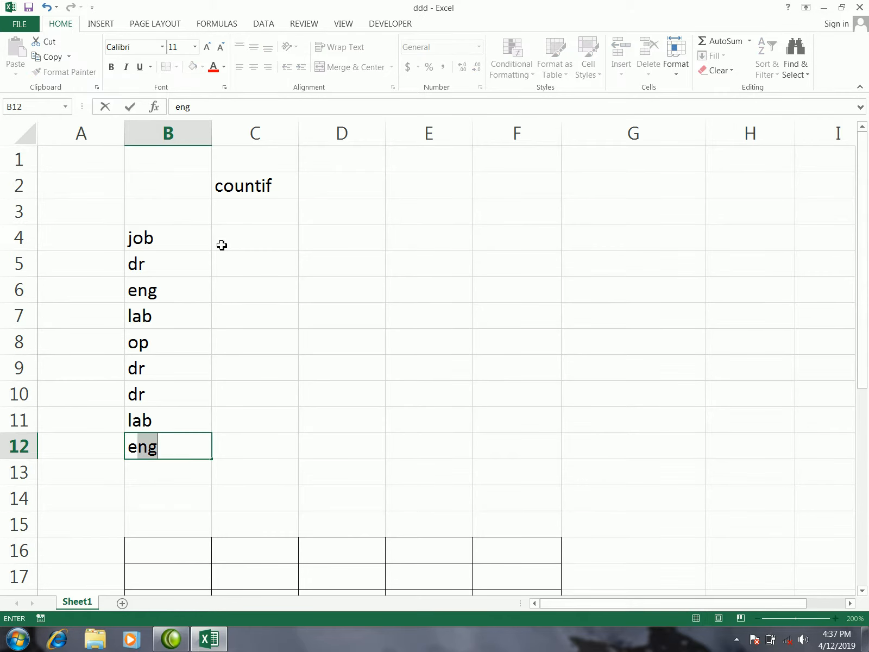
click(222, 245)
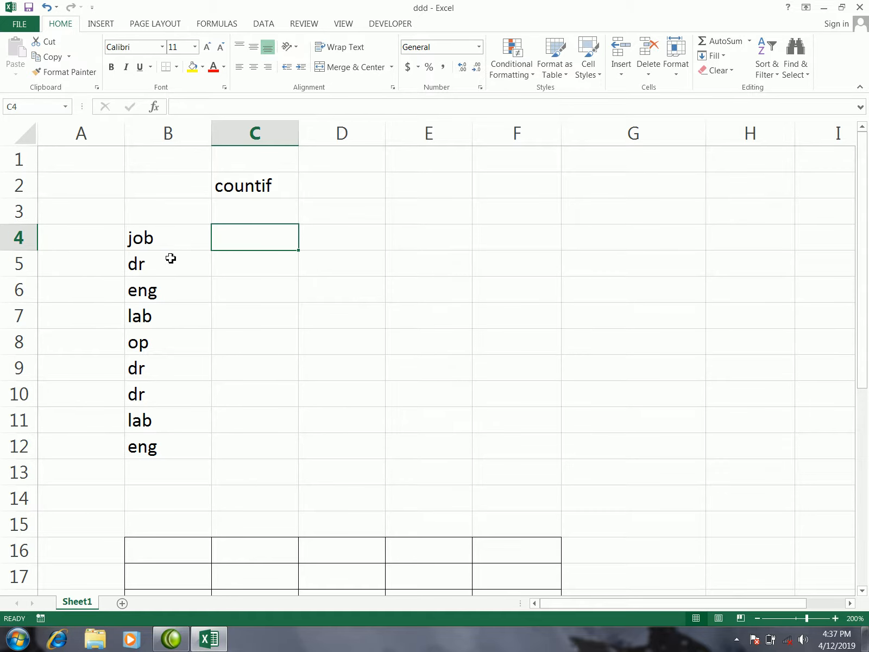
- Fill the job heading cell B4 with yellow
click(162, 236)
drag(162, 236, 160, 444)
click(152, 365)
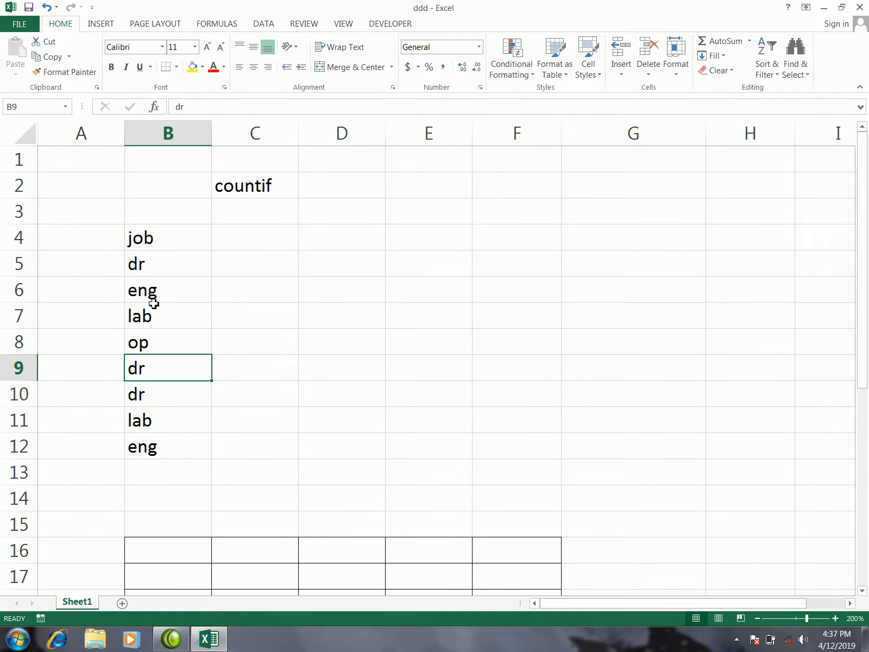
click(148, 341)
click(155, 315)
drag(158, 242, 163, 369)
click(169, 241)
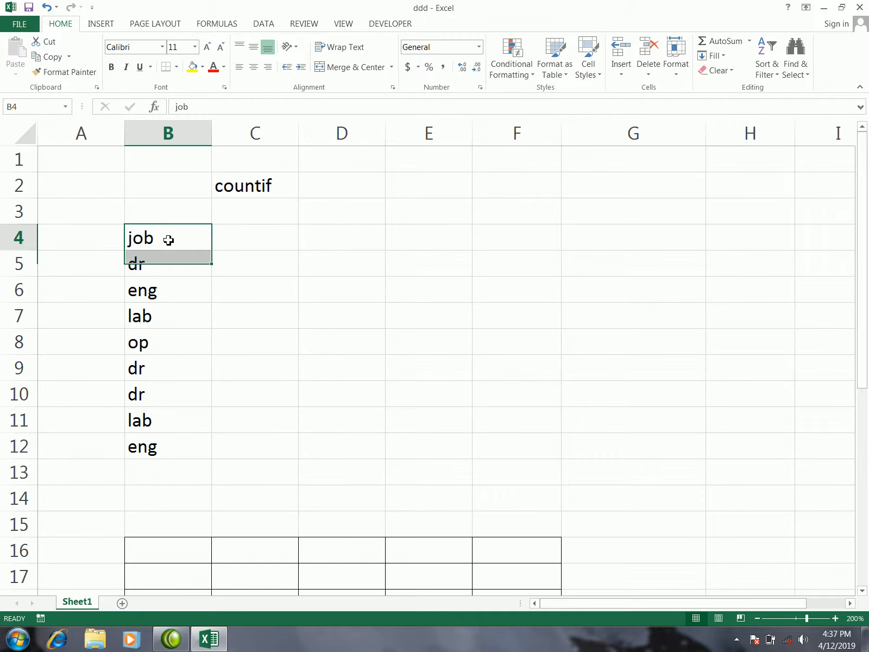
click(192, 67)
drag(190, 265, 178, 437)
click(179, 317)
click(169, 267)
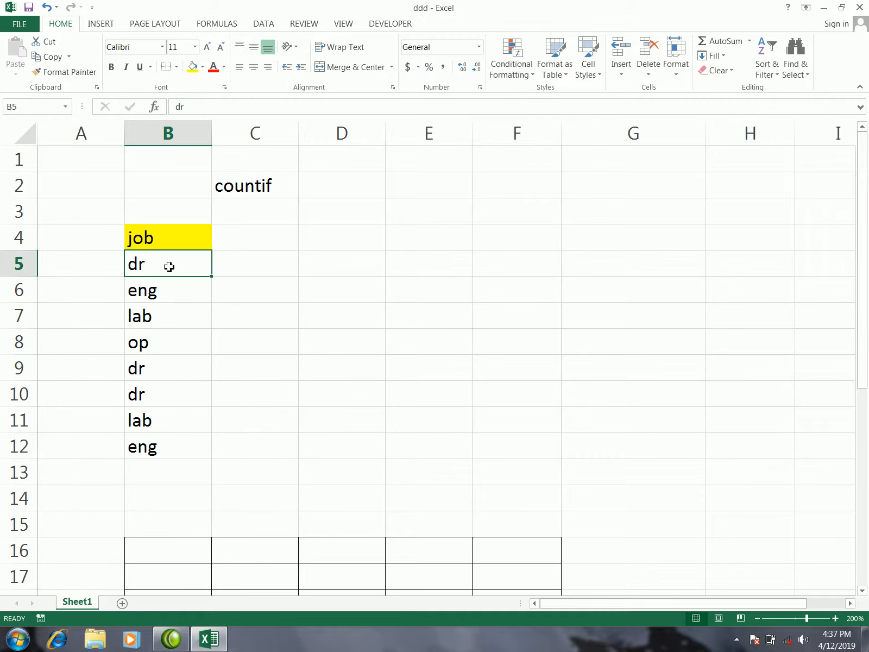
click(407, 269)
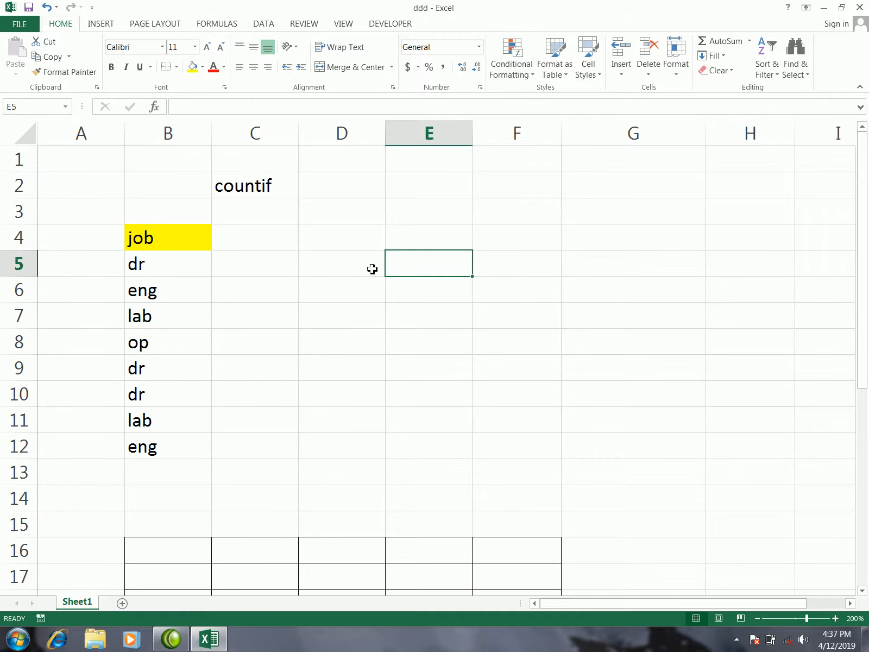
click(165, 294)
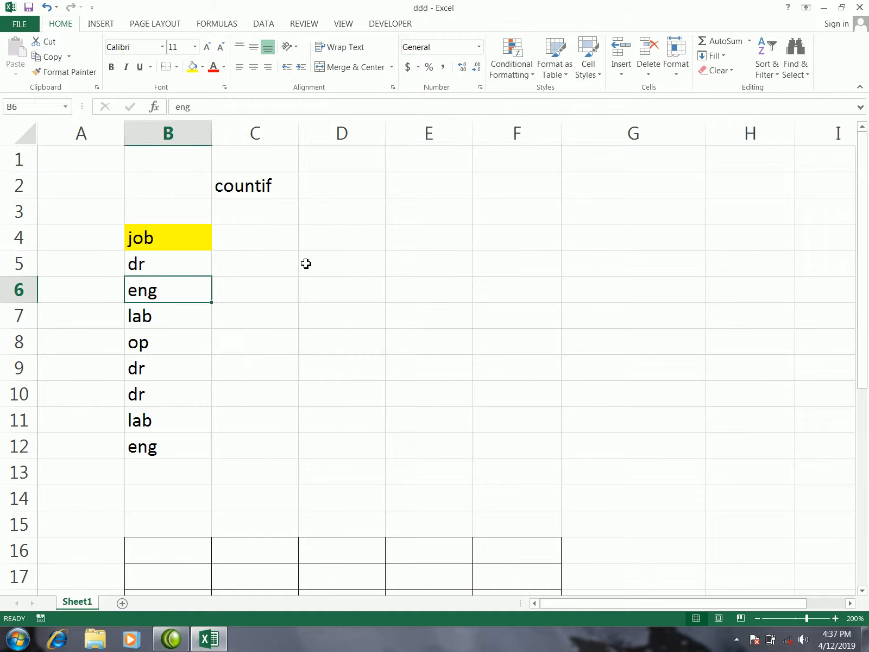
click(329, 264)
click(172, 341)
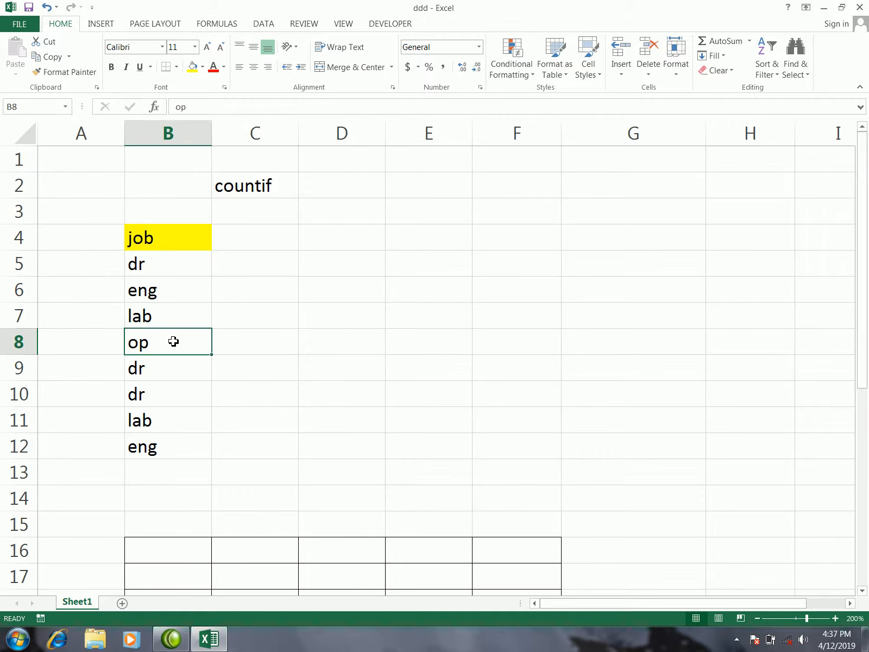
click(333, 273)
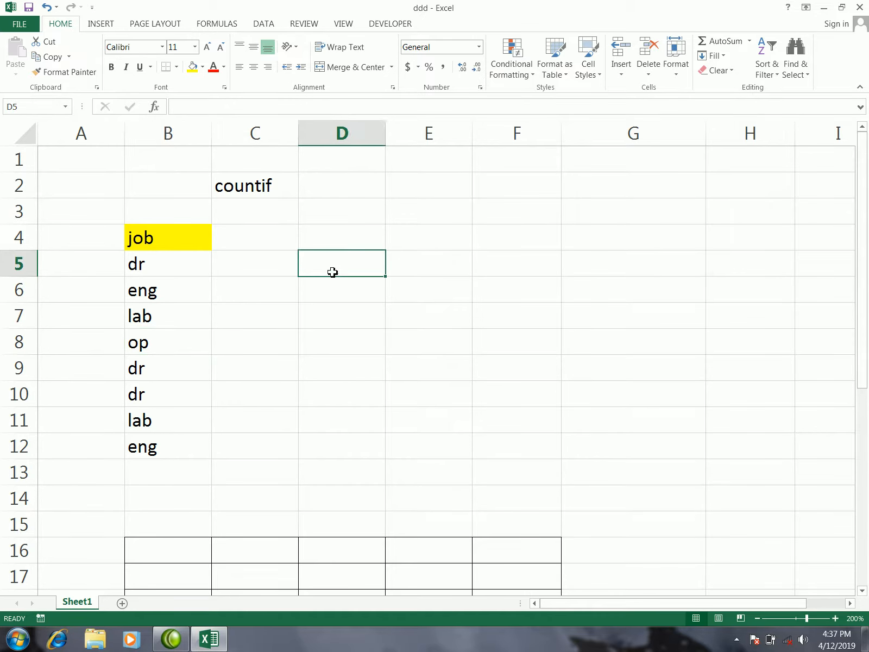
click(200, 272)
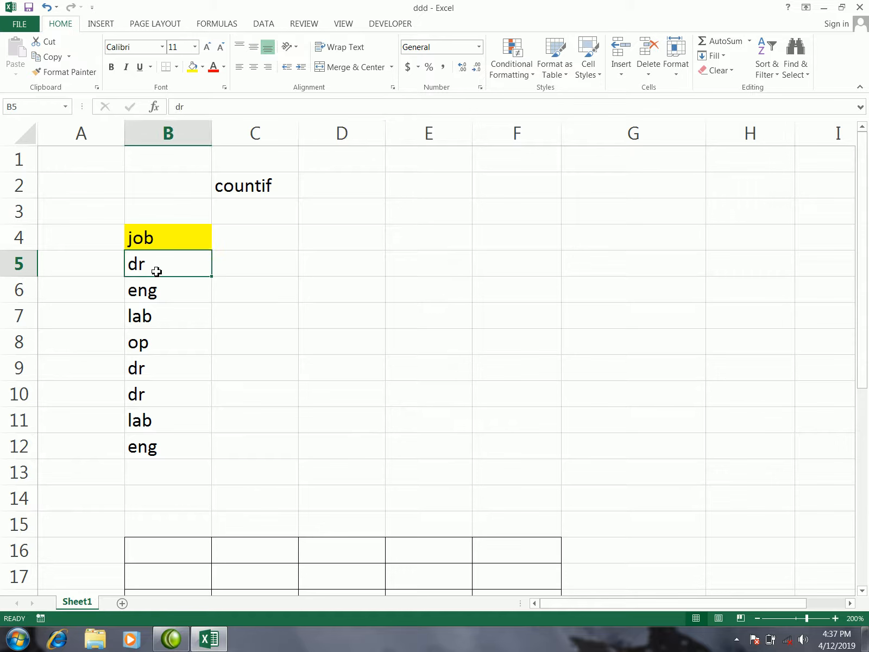
click(102, 268)
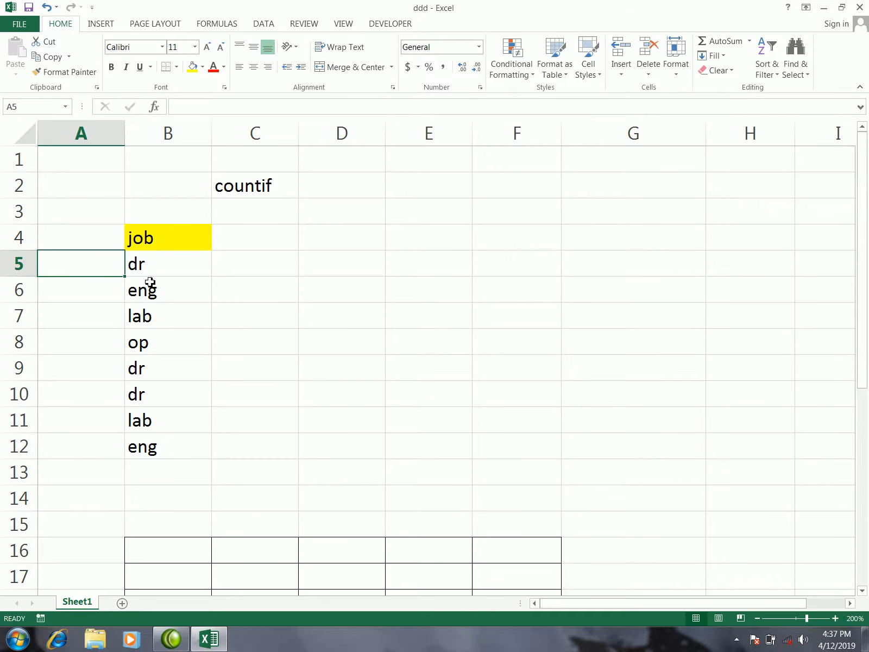
click(151, 390)
click(142, 371)
drag(157, 264, 153, 450)
click(158, 351)
click(206, 273)
click(249, 255)
click(255, 189)
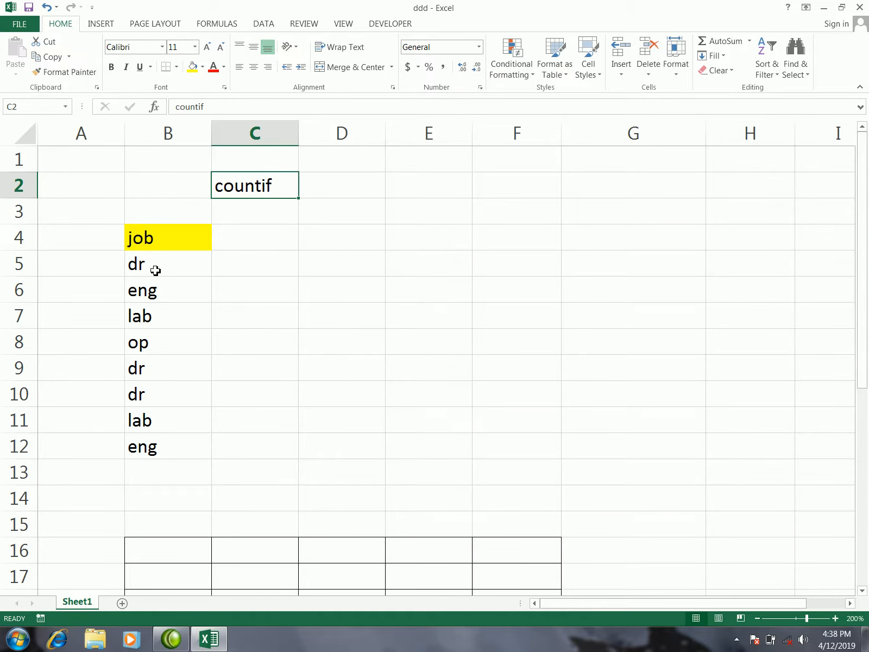
- Count the dr entries in the job list by entering =COUNTIF(B5:B12,"dr") in cell D5
click(329, 270)
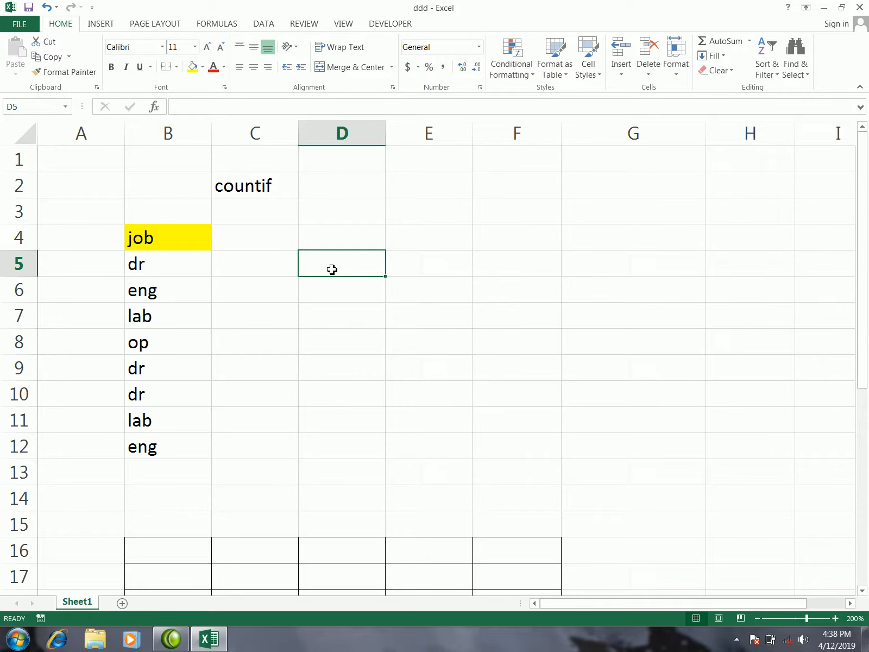
text(=c)
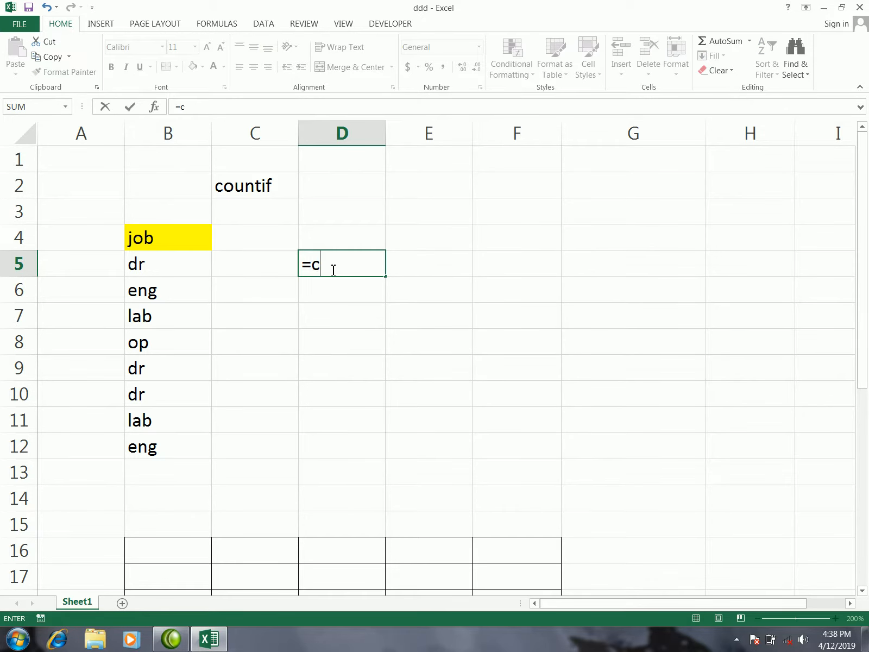
text(ount)
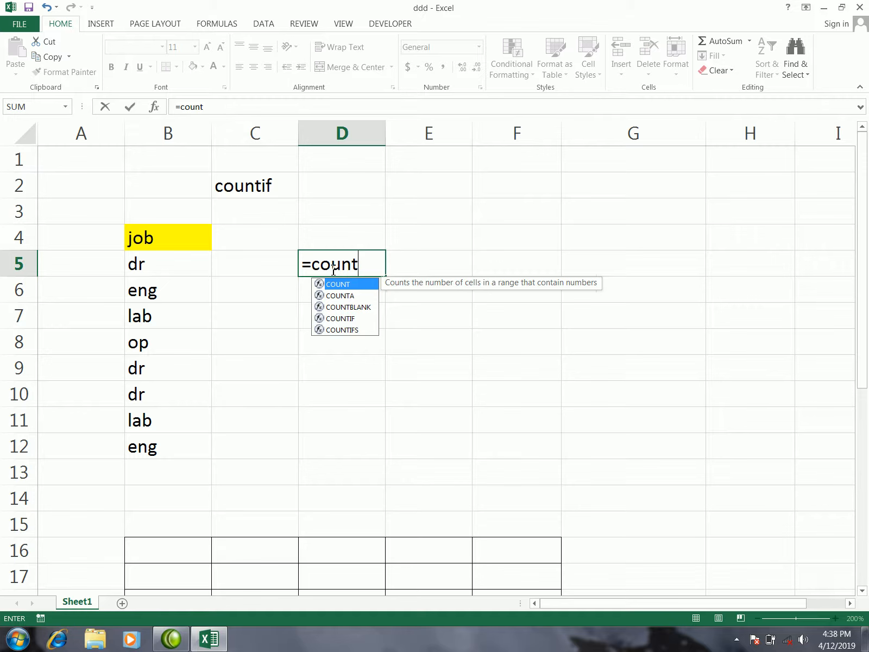
text(if)
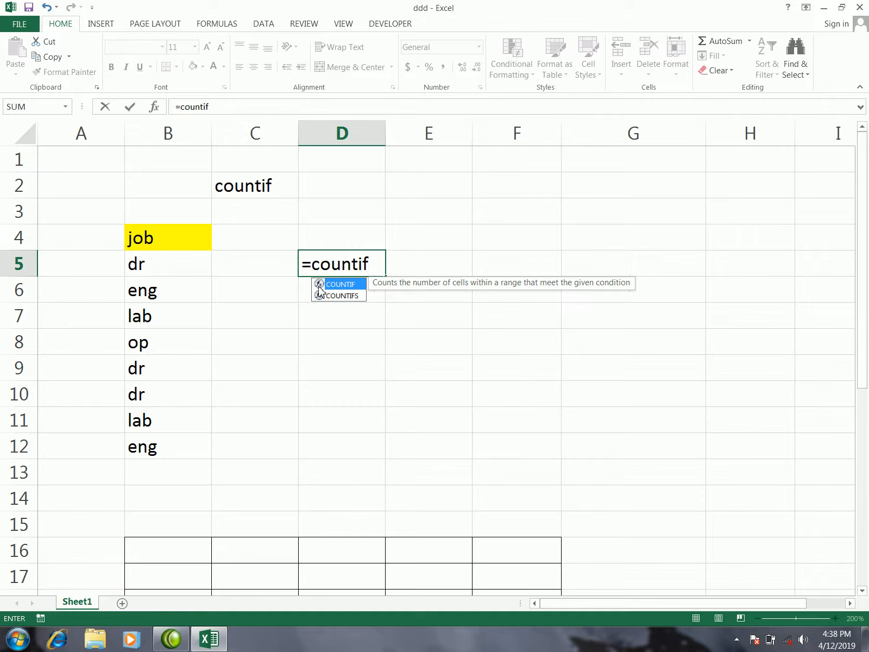
double_click(318, 286)
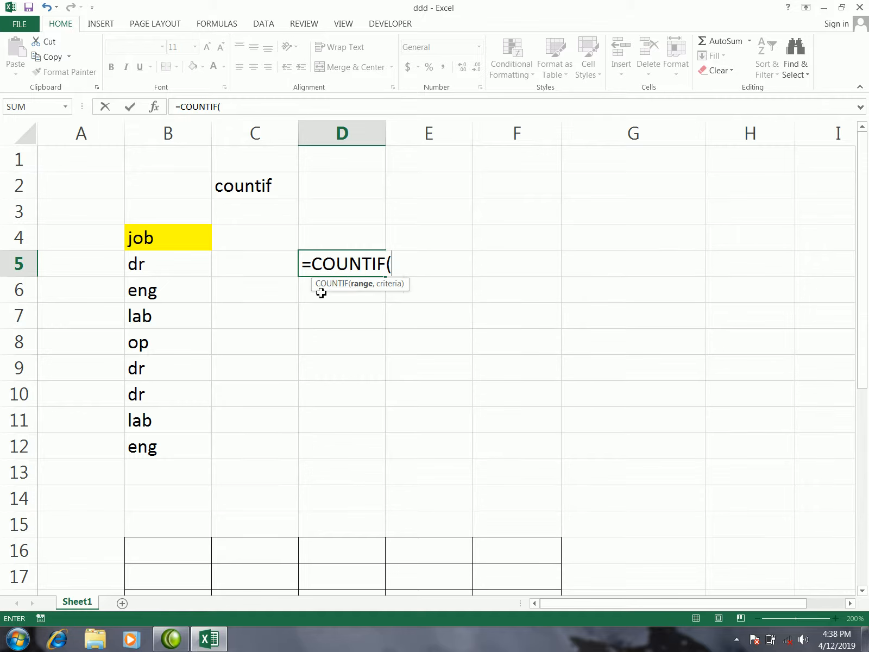
drag(152, 263, 163, 442)
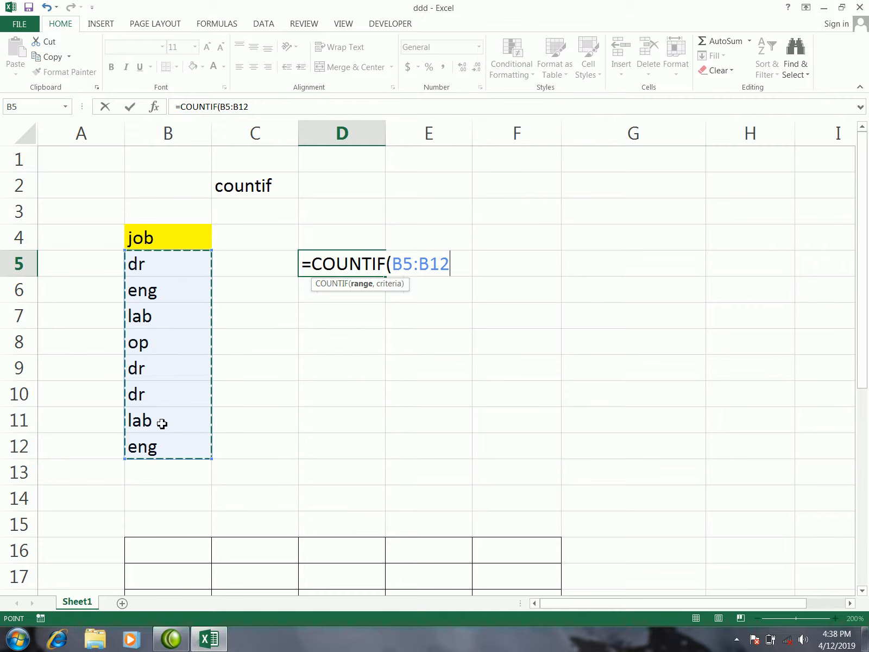
text(,)
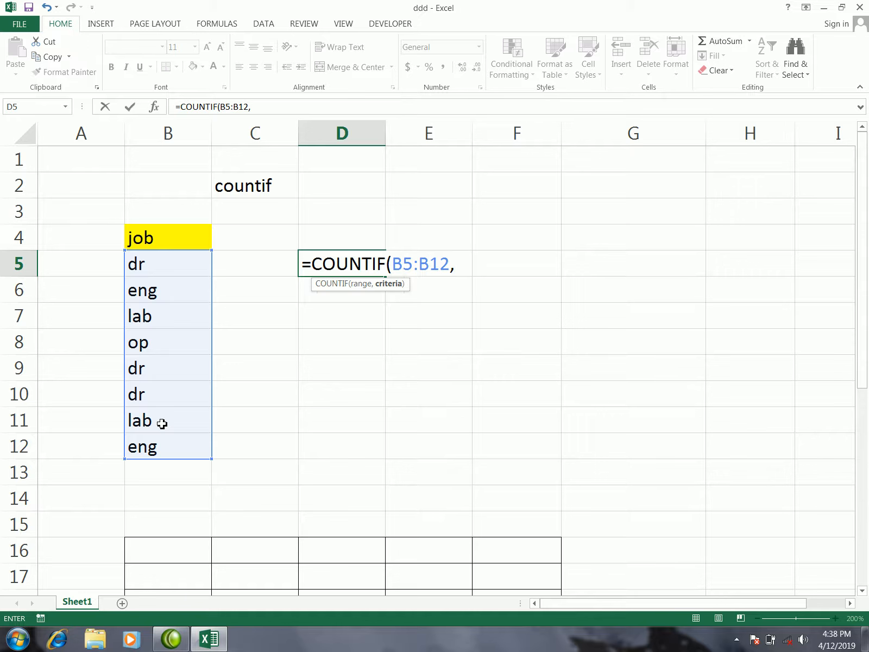
text(")
text(dr"))
key(Return)
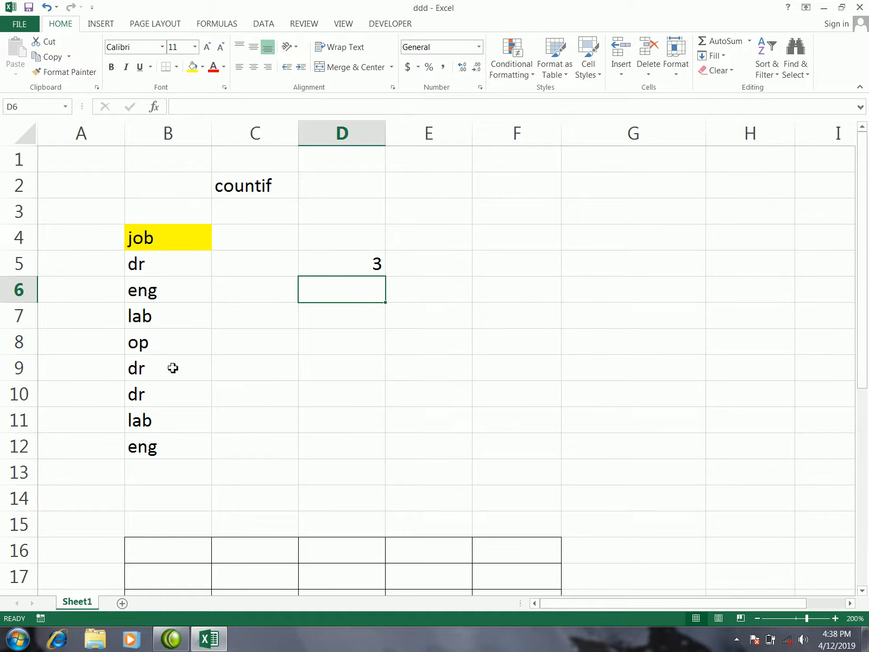
- Label the count columns by entering dr in D4 and eng in E4
click(351, 260)
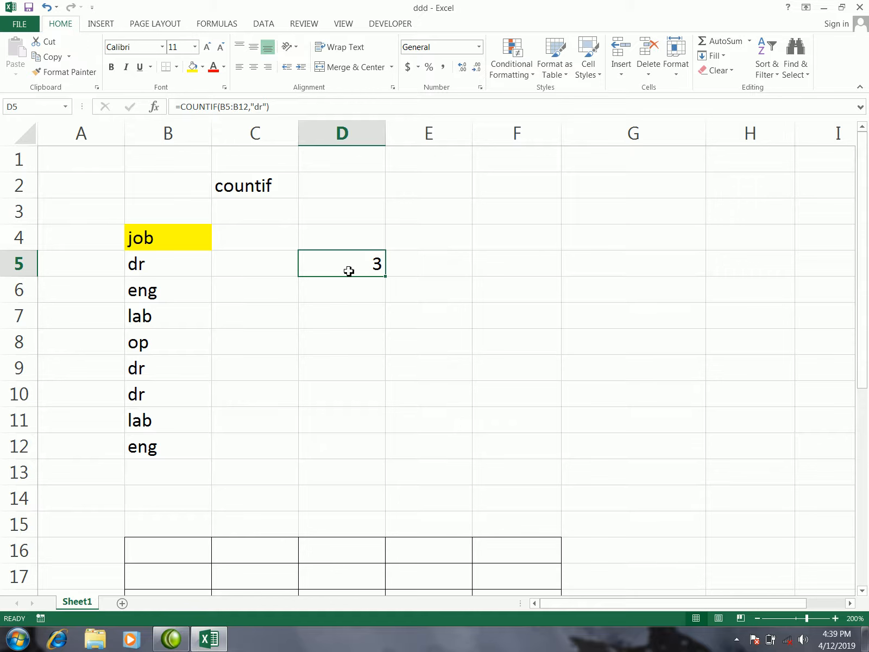
click(340, 242)
text(dr)
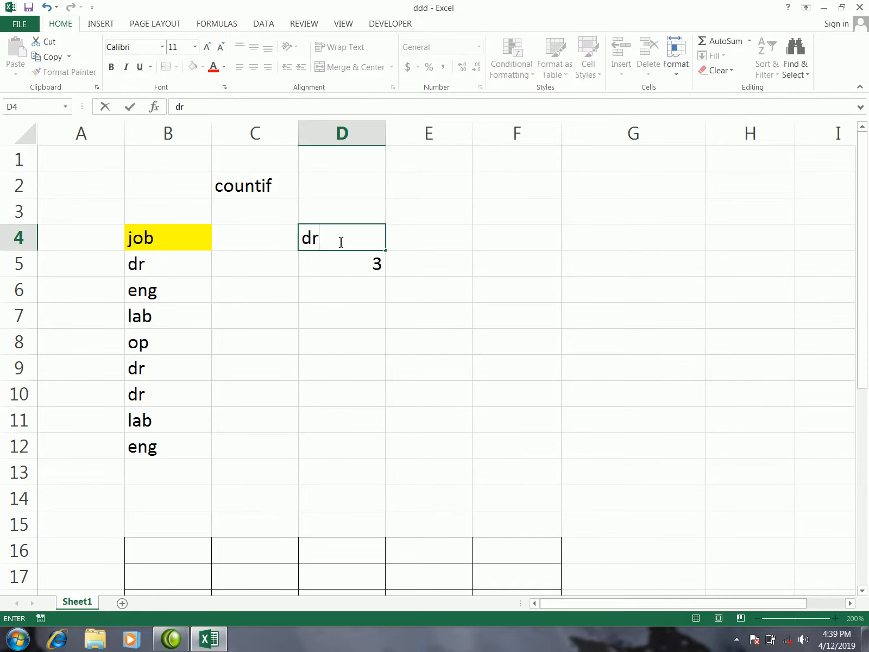
click(346, 312)
click(403, 270)
click(413, 239)
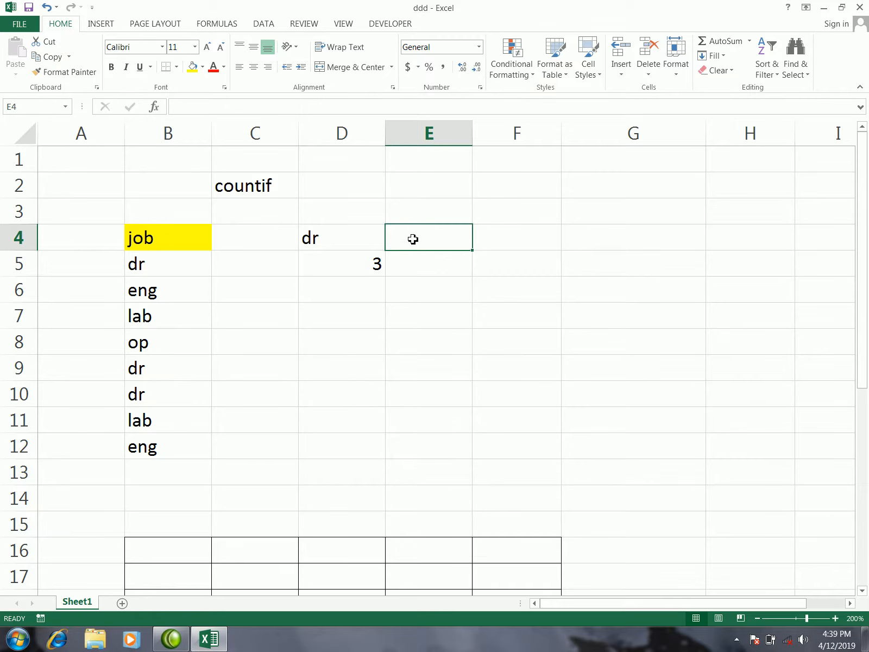
text(eng)
- Count the eng entries in the job list by entering =COUNTIF(B5:B12,"eng") in cell E5
click(426, 264)
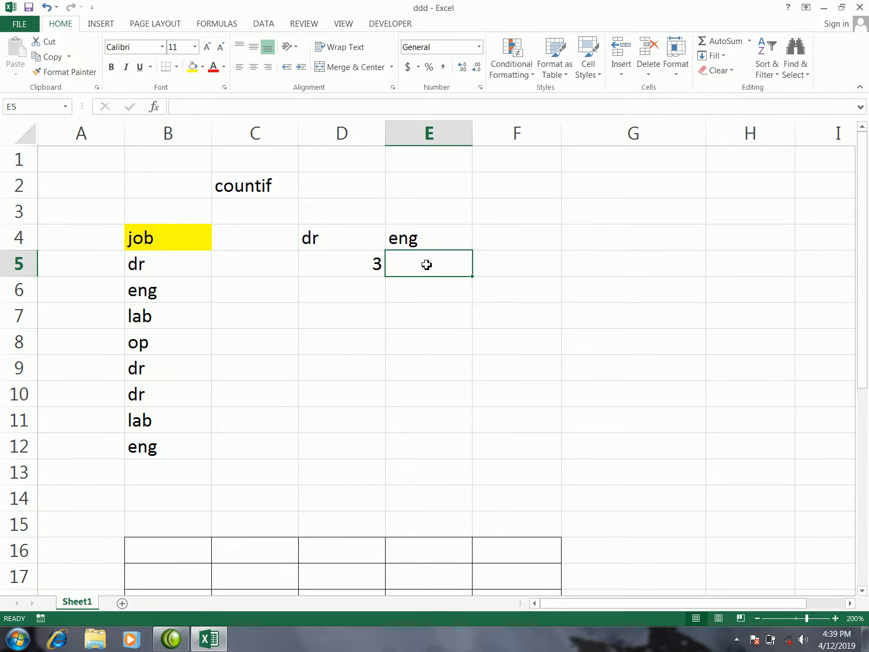
text(=)
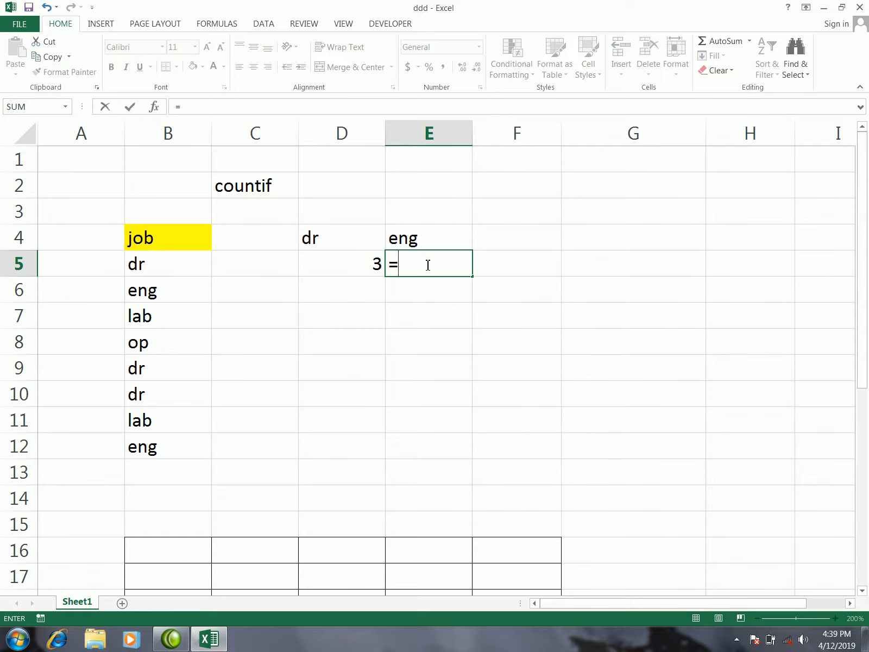
text(countif)
key(Tab)
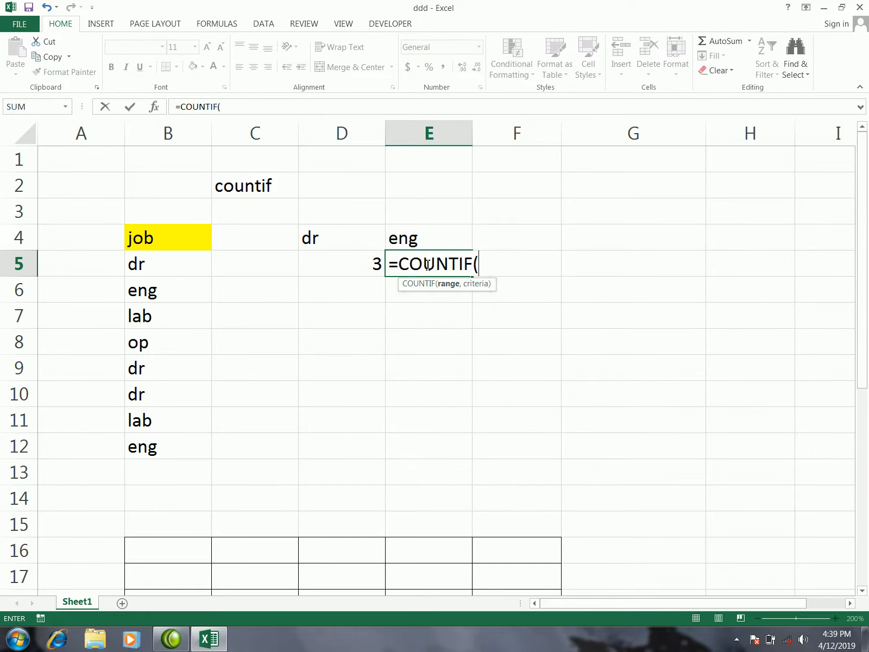
drag(148, 261, 156, 446)
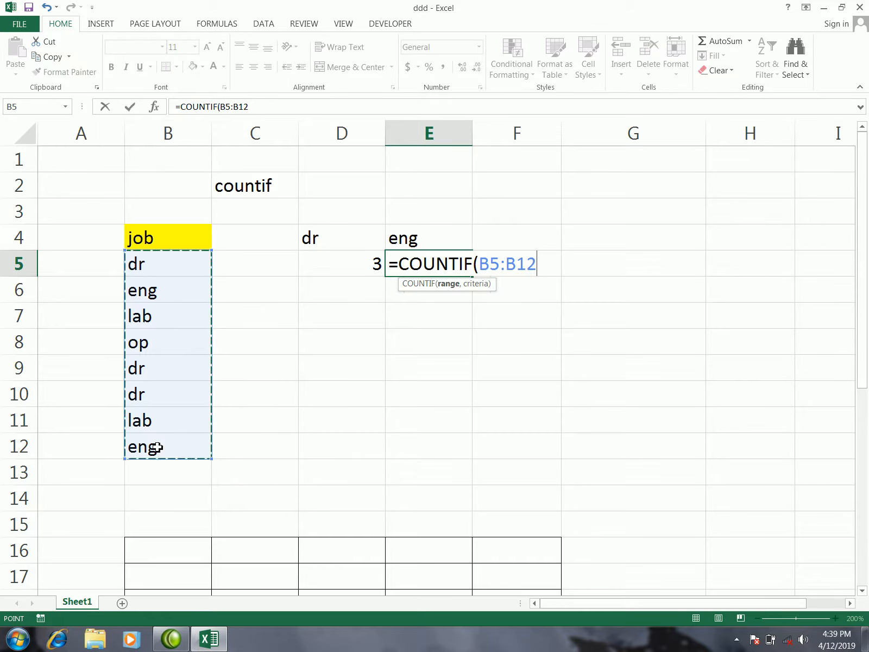
text(,)
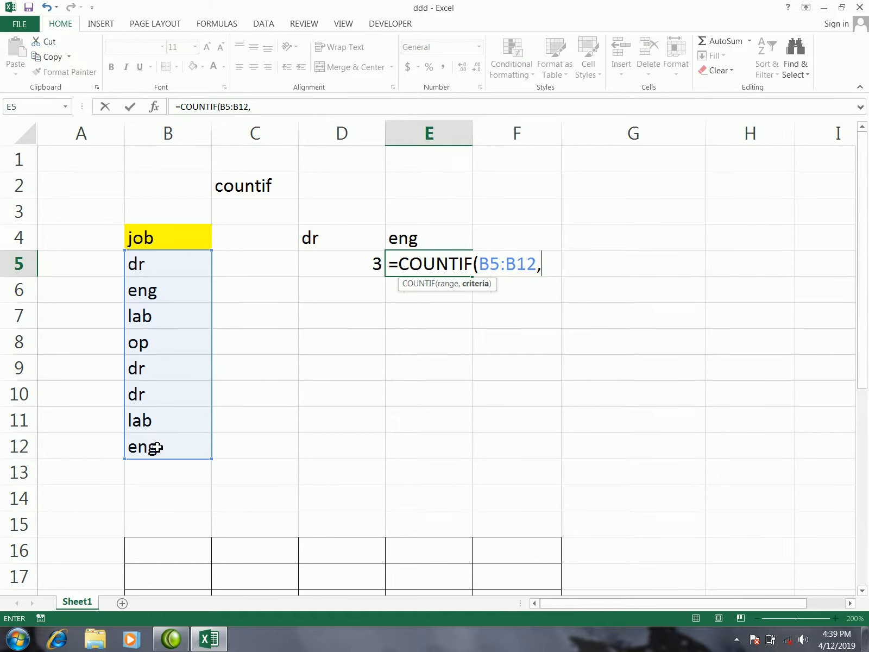
text("eng"))
key(Return)
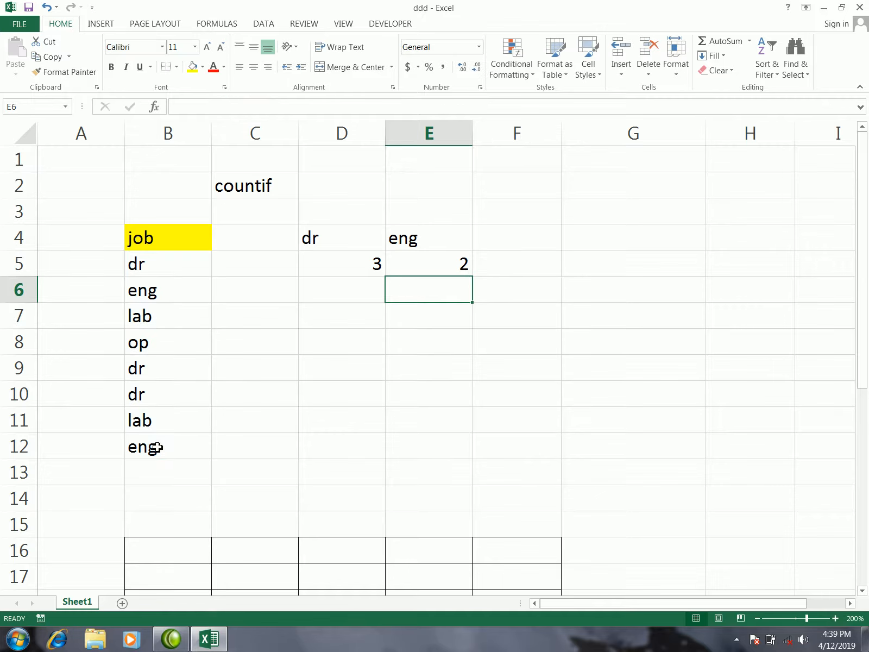
- Examine the eng count formula in E5 and the job entries in B5:B12 that it counts
click(428, 269)
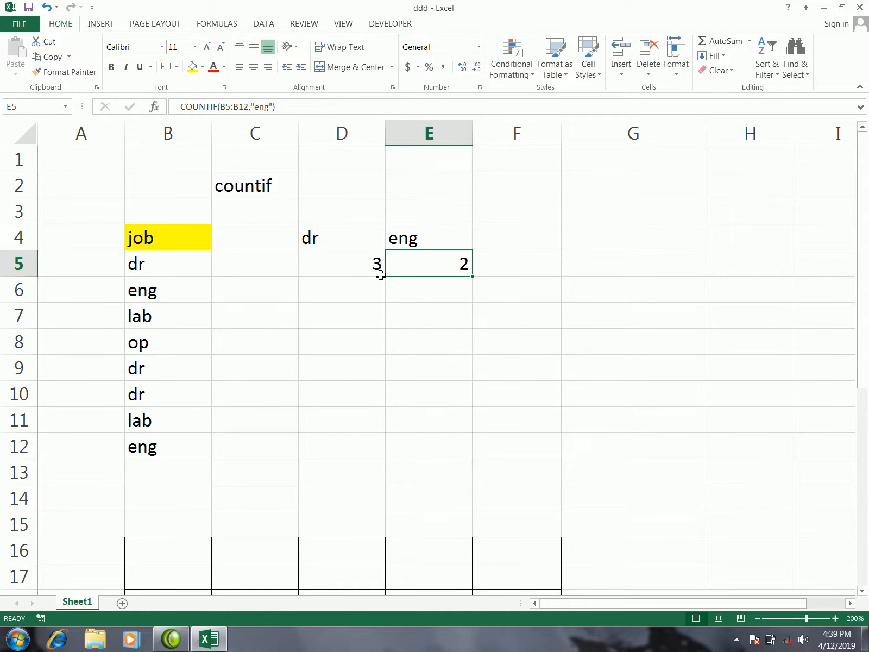
click(170, 347)
click(169, 416)
click(171, 316)
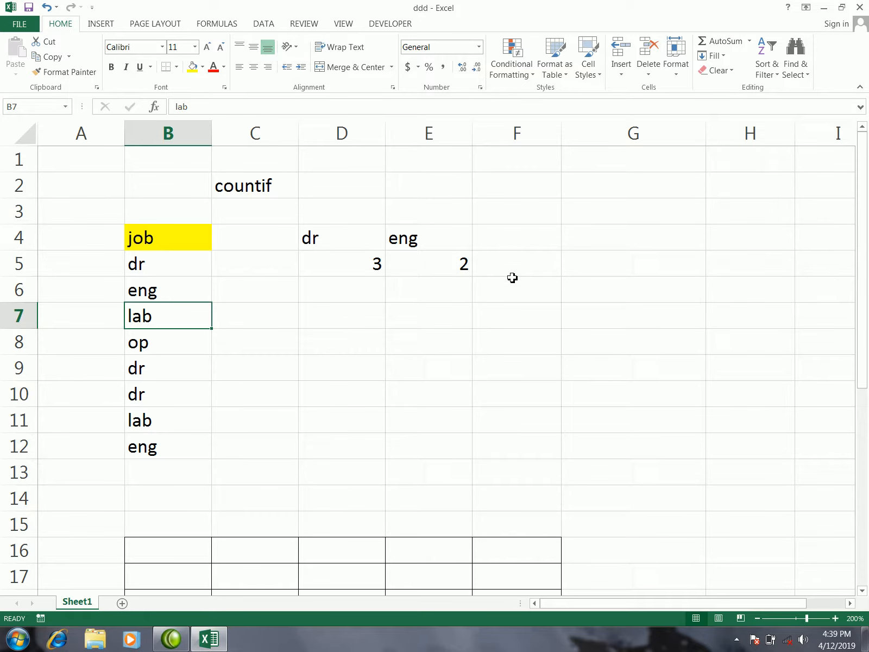
drag(140, 240, 392, 440)
click(274, 339)
drag(155, 272, 179, 448)
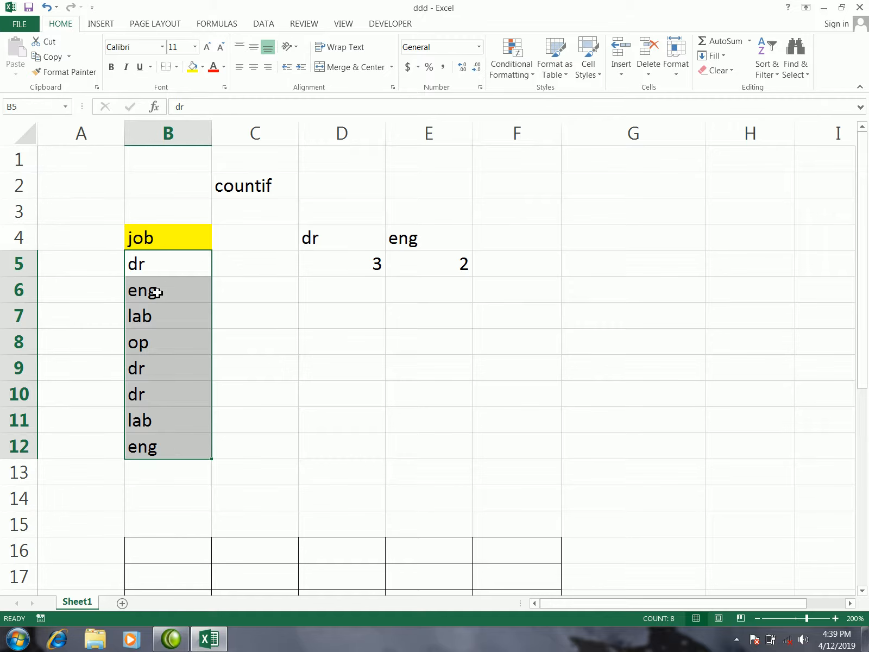
click(159, 292)
click(151, 323)
click(158, 353)
- Clear the job entries in B5:B12 and the labelled counts in C4:E5
drag(140, 266, 150, 444)
key(Delete)
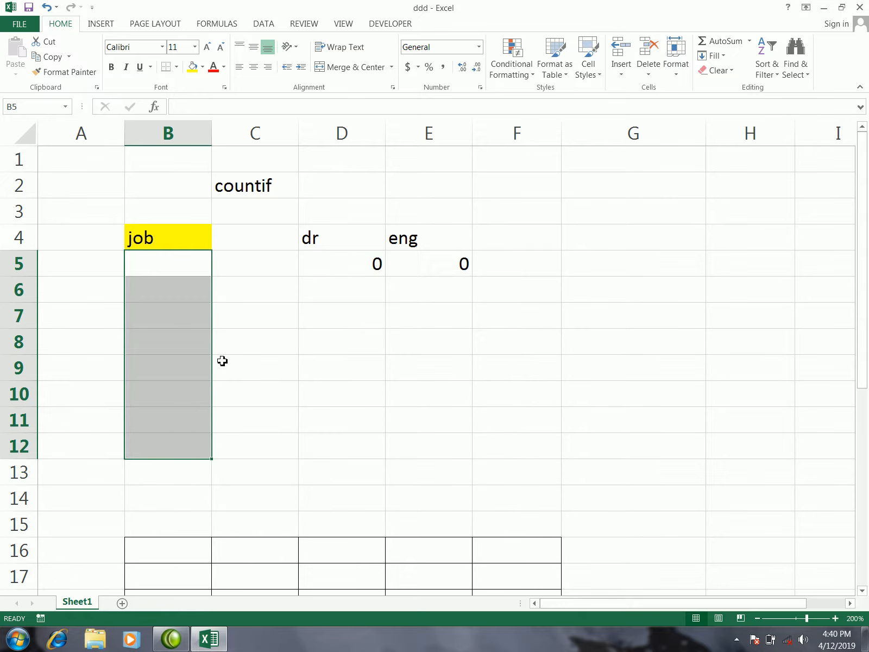
drag(344, 272, 451, 261)
drag(293, 239, 436, 263)
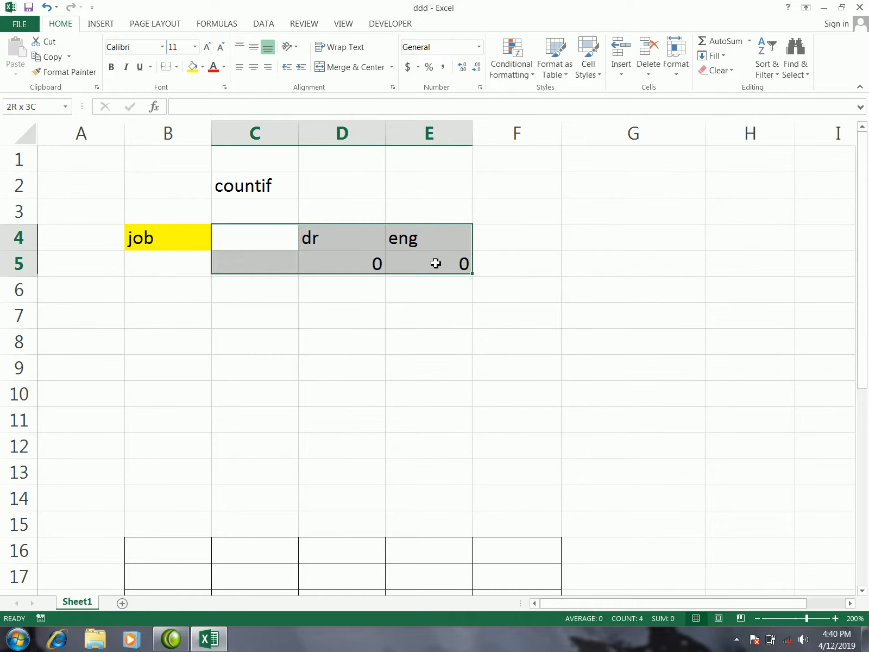
key(Delete)
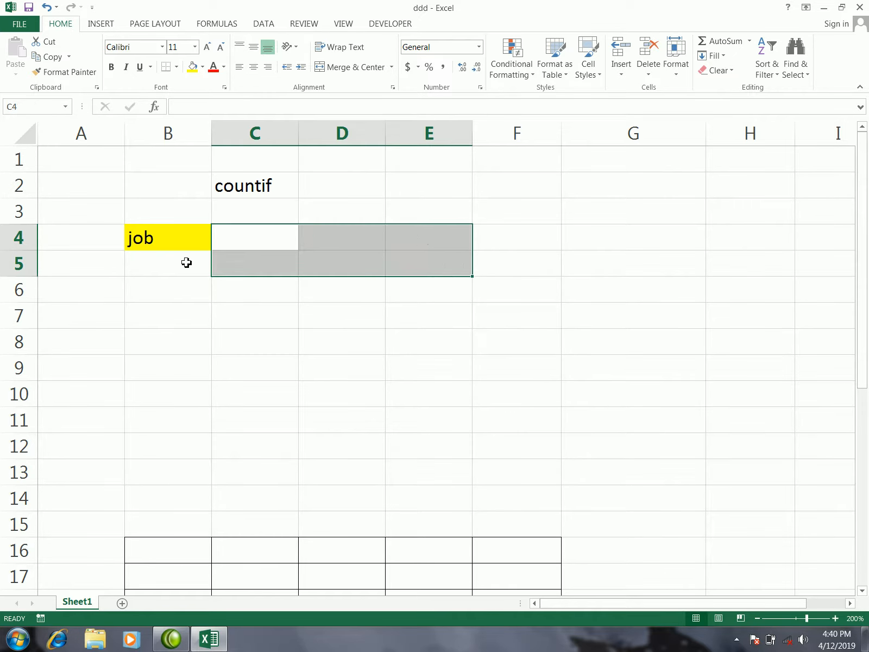
- Start a new job list in B5:B8 with the entries eng, u, m and i
click(165, 262)
text(eng)
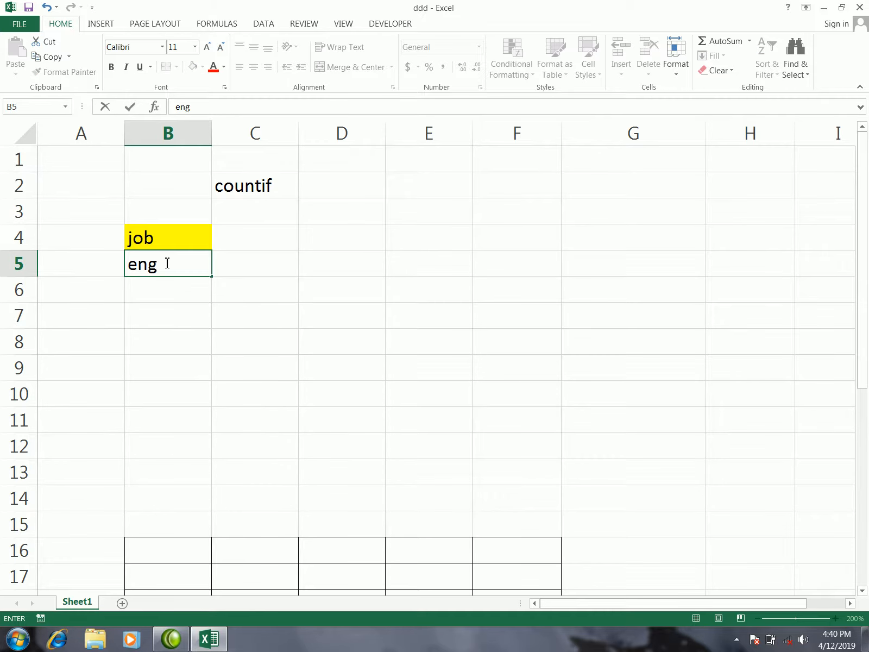
key(Return)
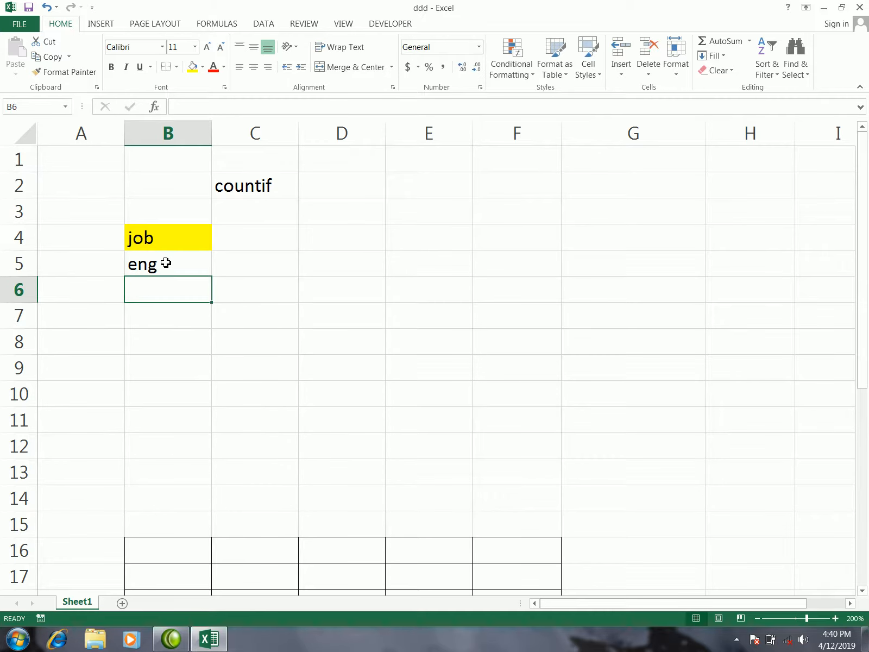
text(u)
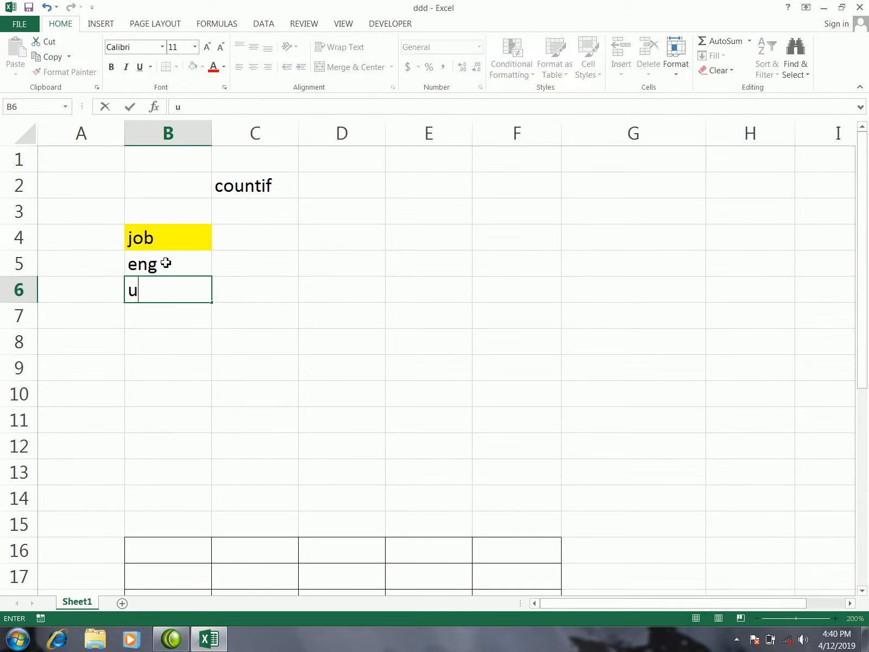
key(Return)
text(m)
key(Return)
text(i)
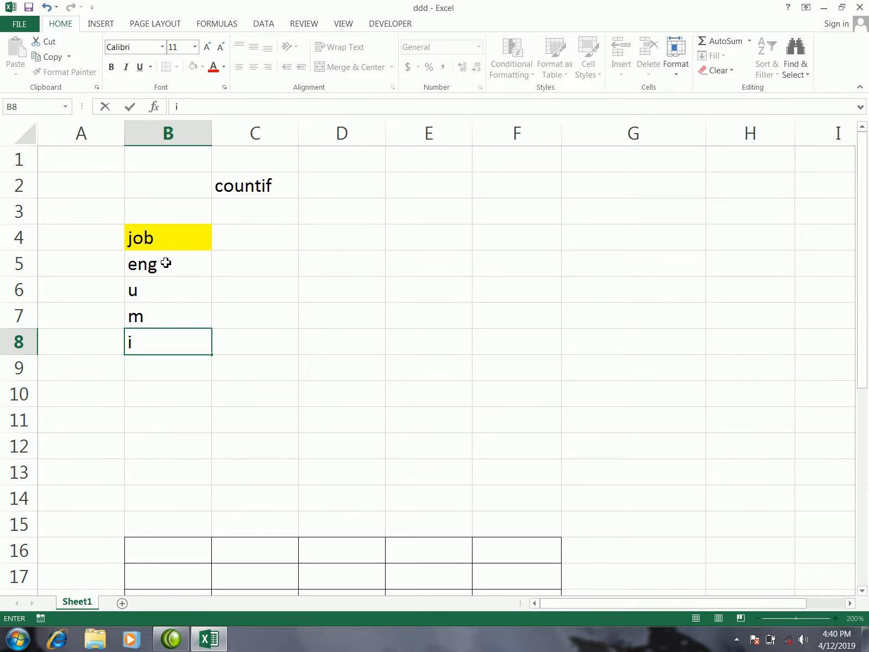
- Extend the job list in B9:B11 with the entries eng, m and m
click(171, 373)
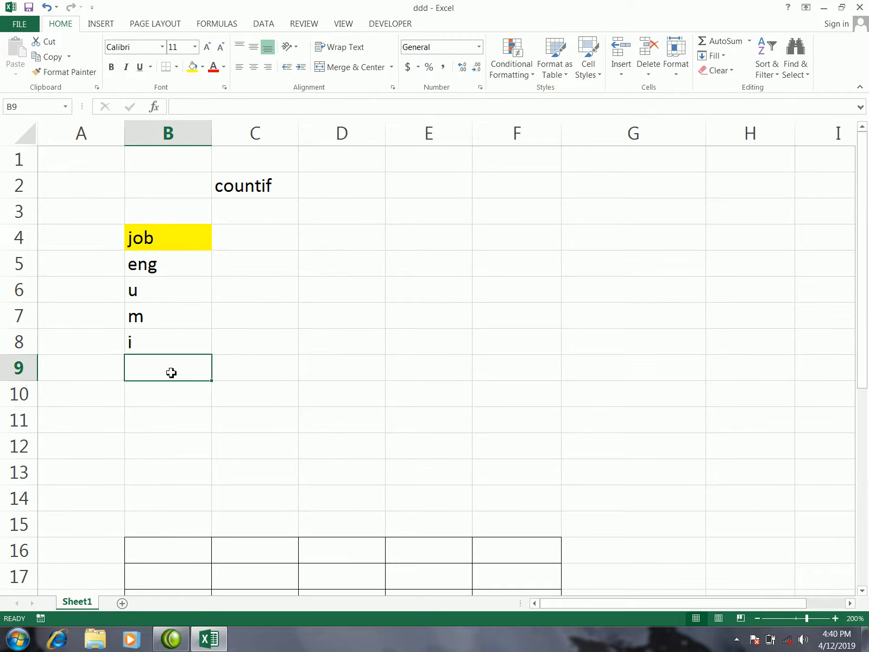
text(eng)
key(Return)
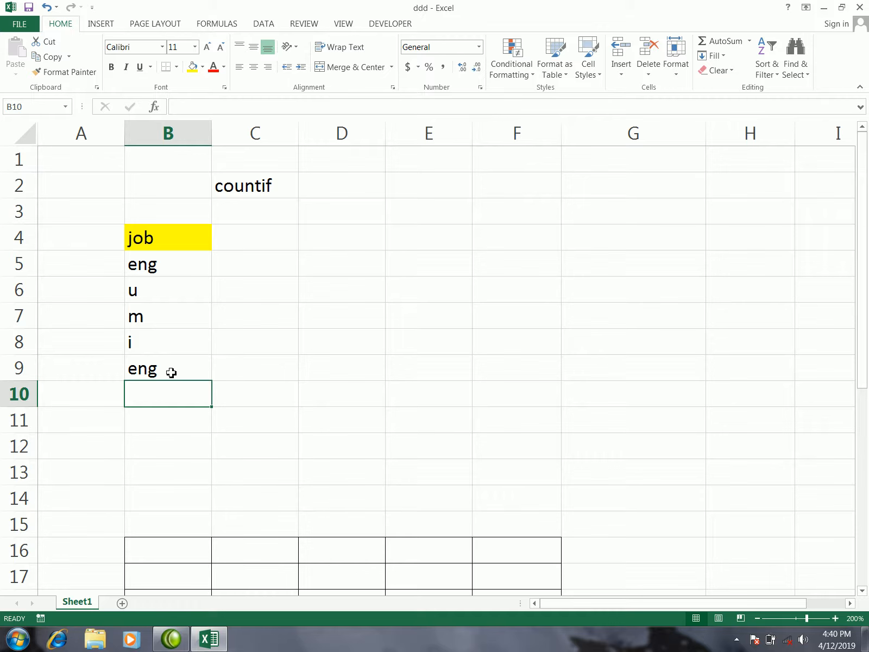
text(m)
key(Return)
text(m)
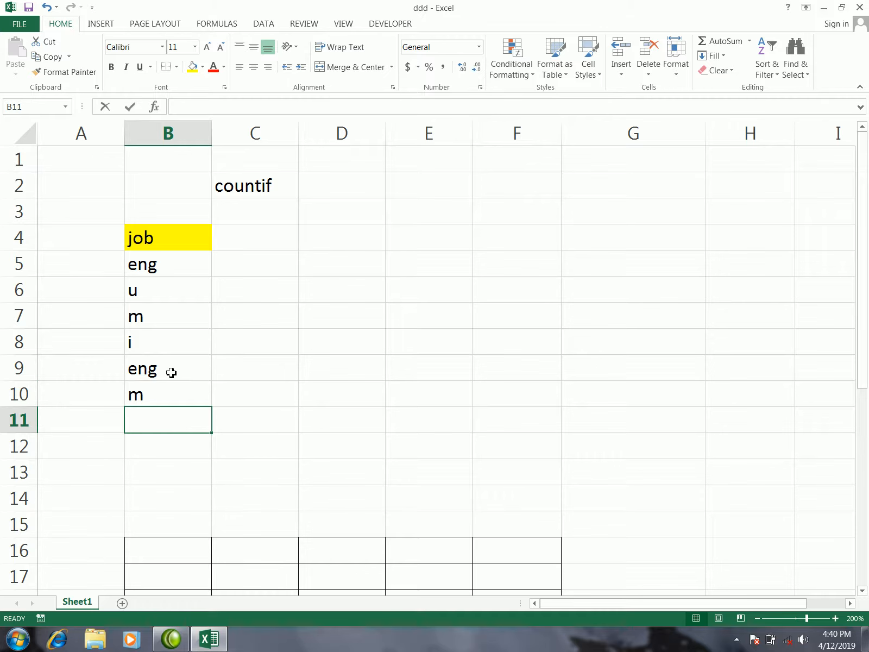
click(231, 347)
click(172, 267)
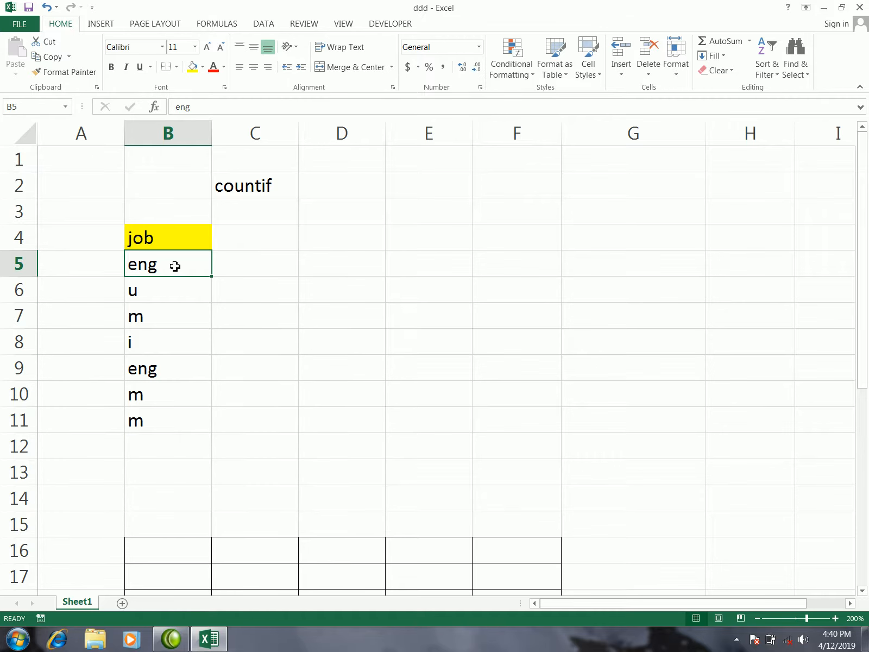
drag(155, 266, 152, 417)
click(156, 374)
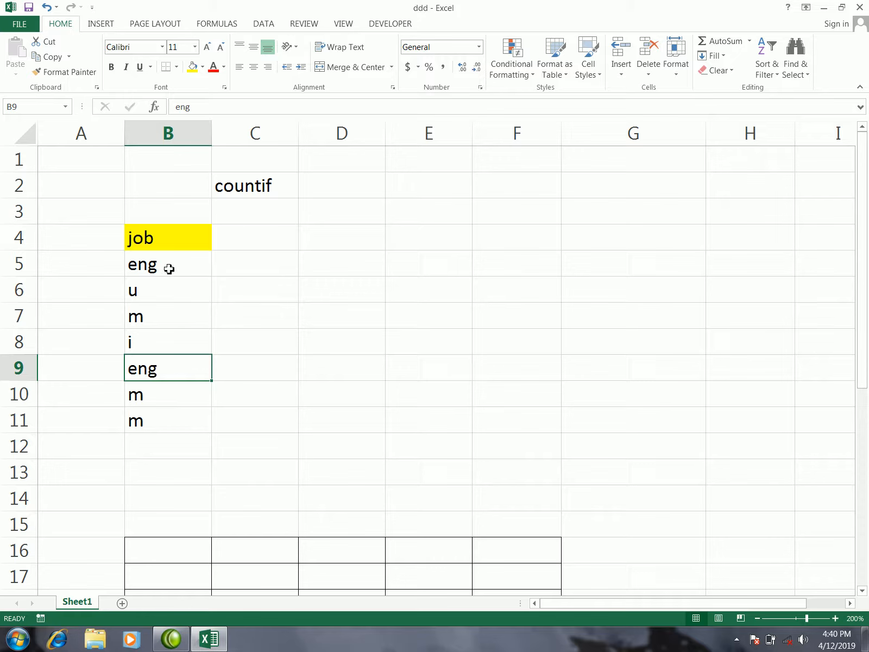
drag(168, 267, 163, 421)
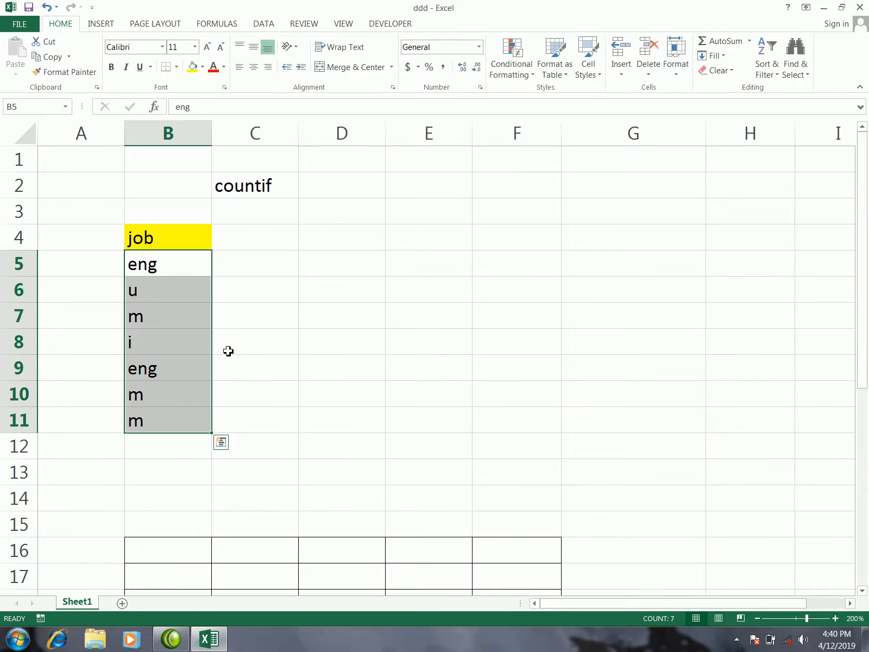
- Count the m entries in the new job list by entering =COUNTIF(B5:B11,"m") in cell E4
click(416, 247)
text(=co)
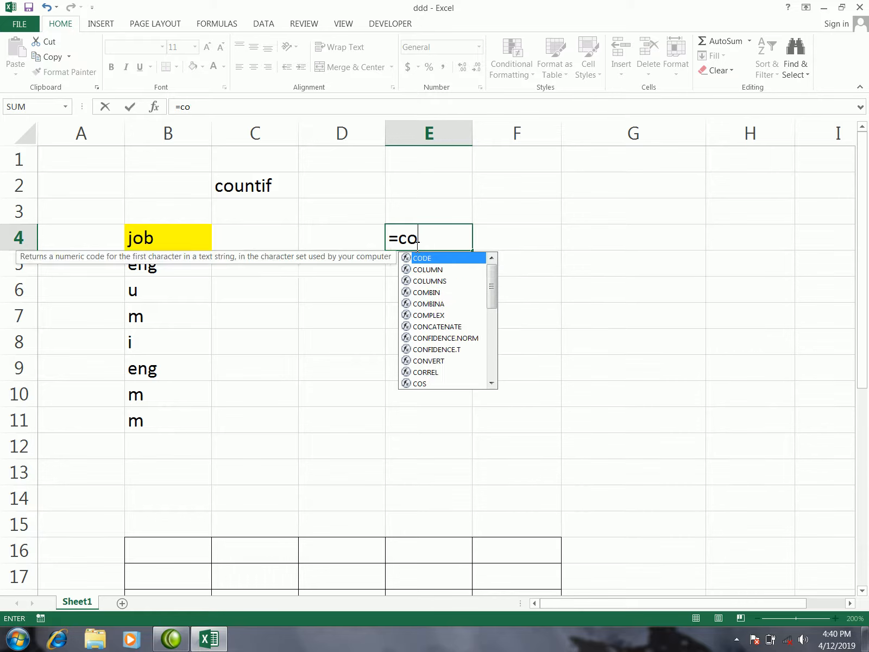
text(un)
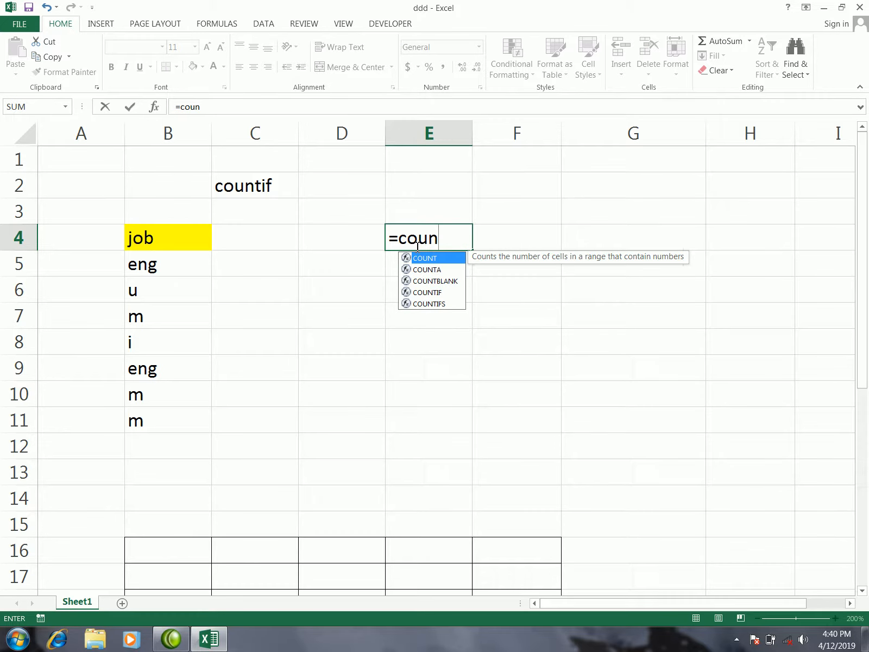
text(if)
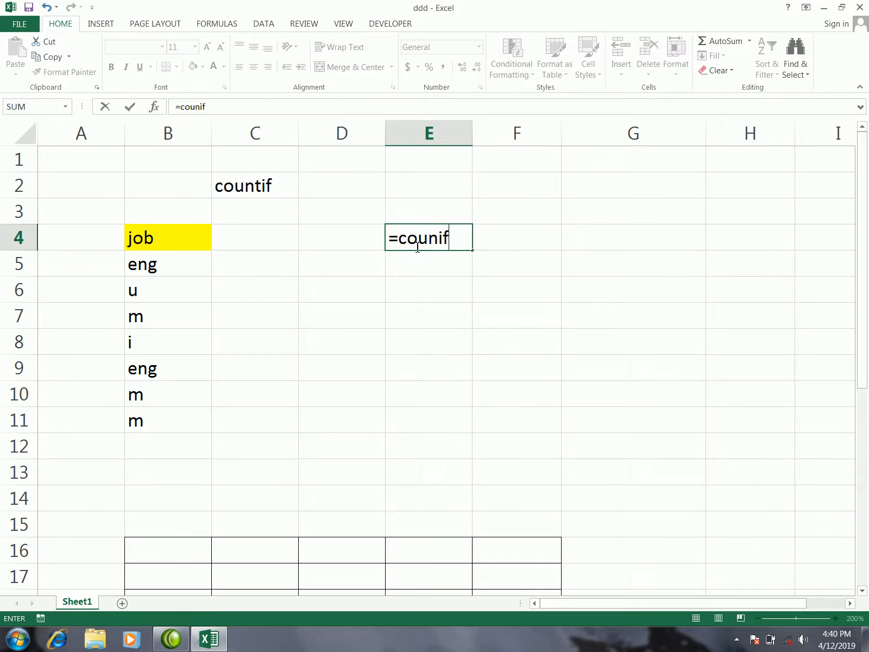
key(BackSpace)
key(BackSpace)
text(tif)
key(Tab)
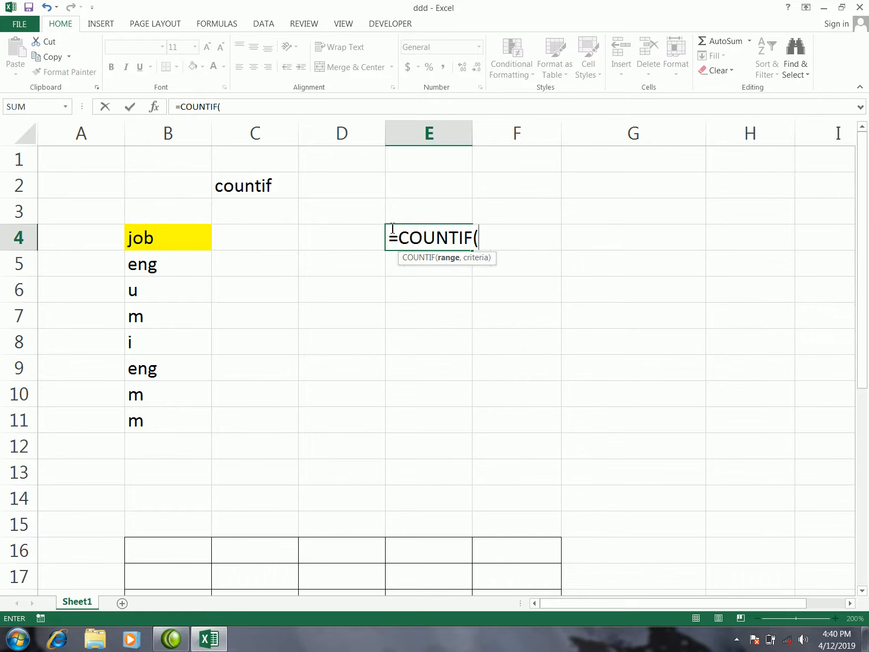
drag(163, 264, 166, 409)
text(,")
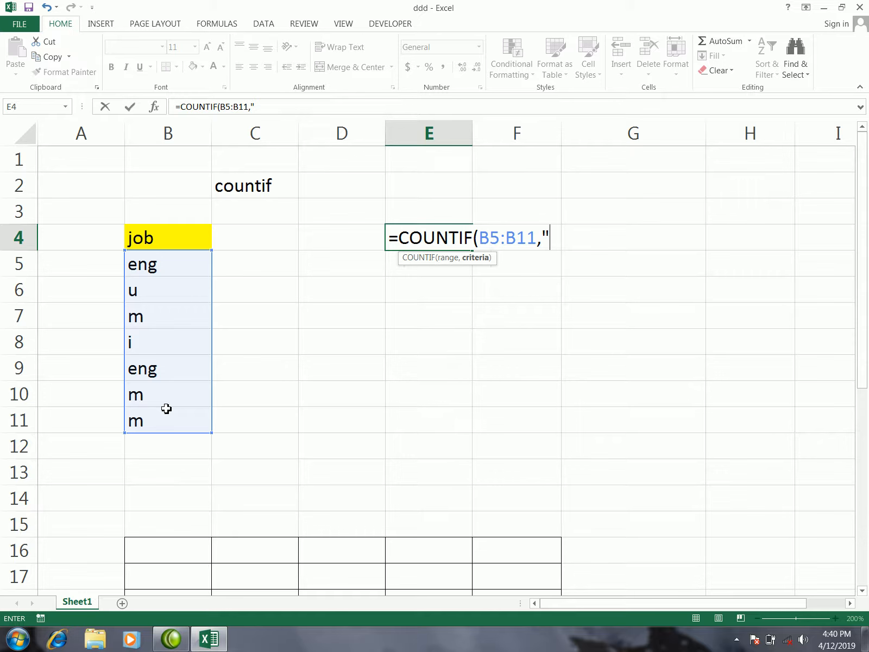
text(m"))
key(Return)
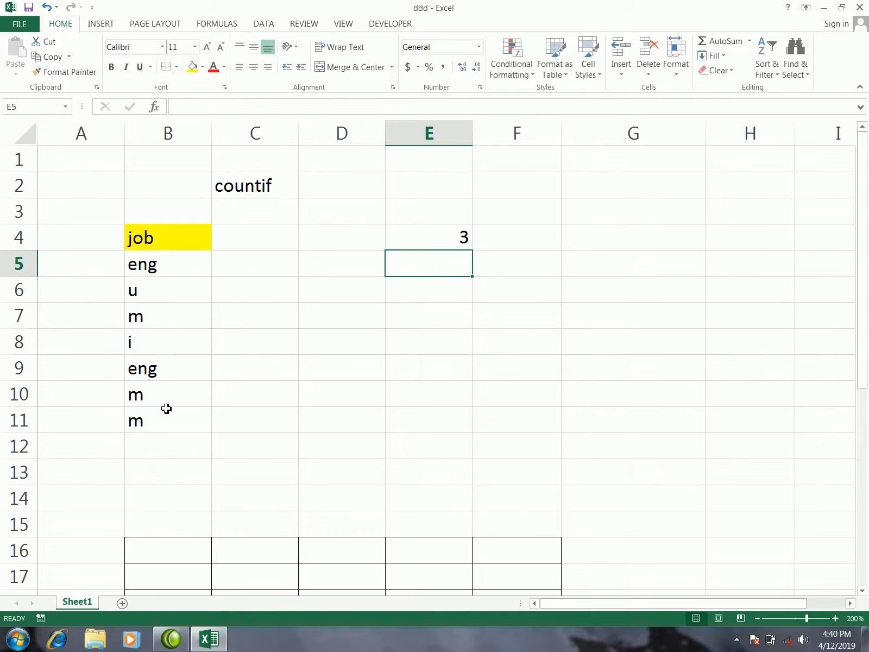
click(400, 243)
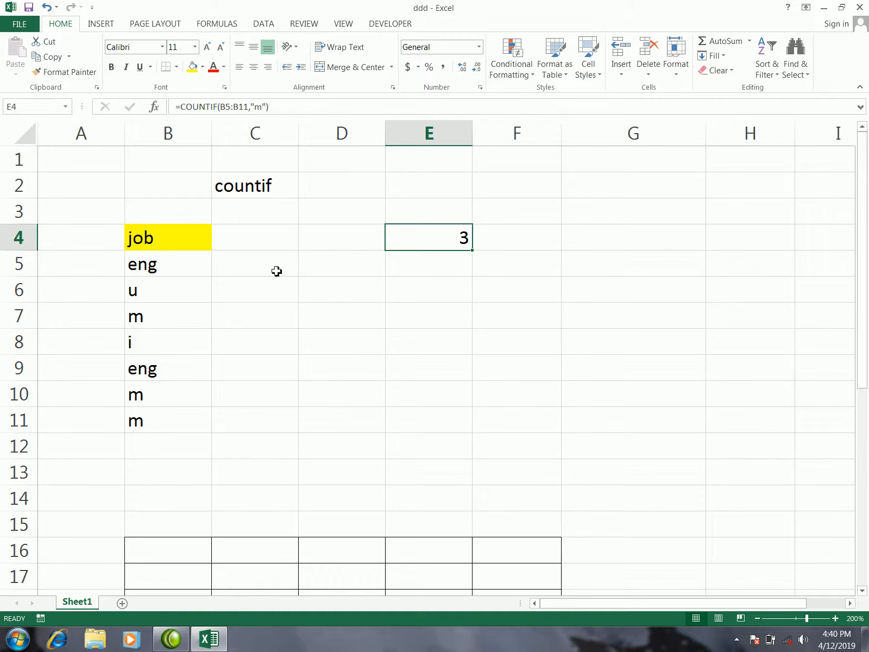
- Clear the contents of A4:E12, removing the job heading, the list and the count
click(122, 240)
drag(182, 251, 413, 411)
key(Delete)
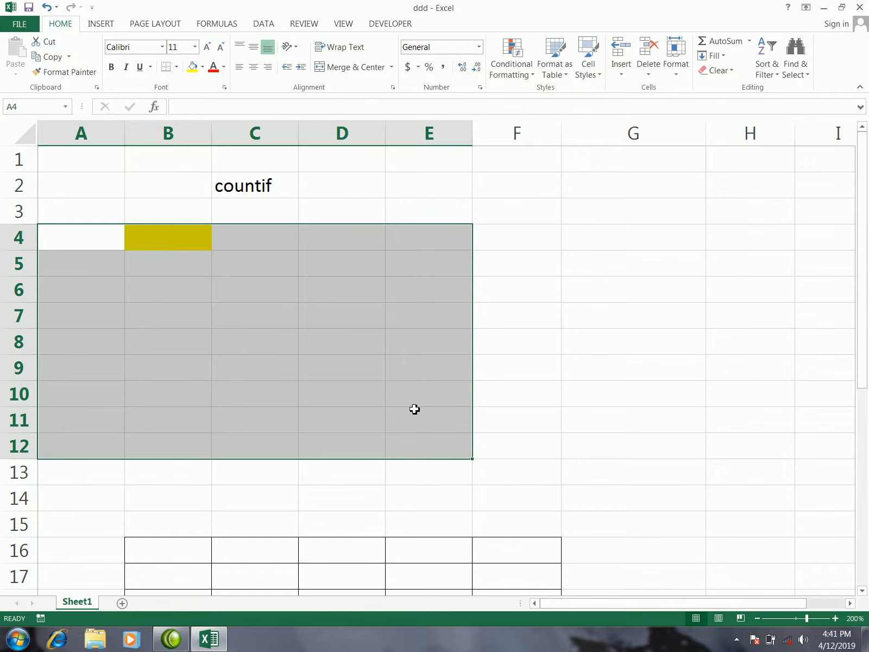
click(260, 338)
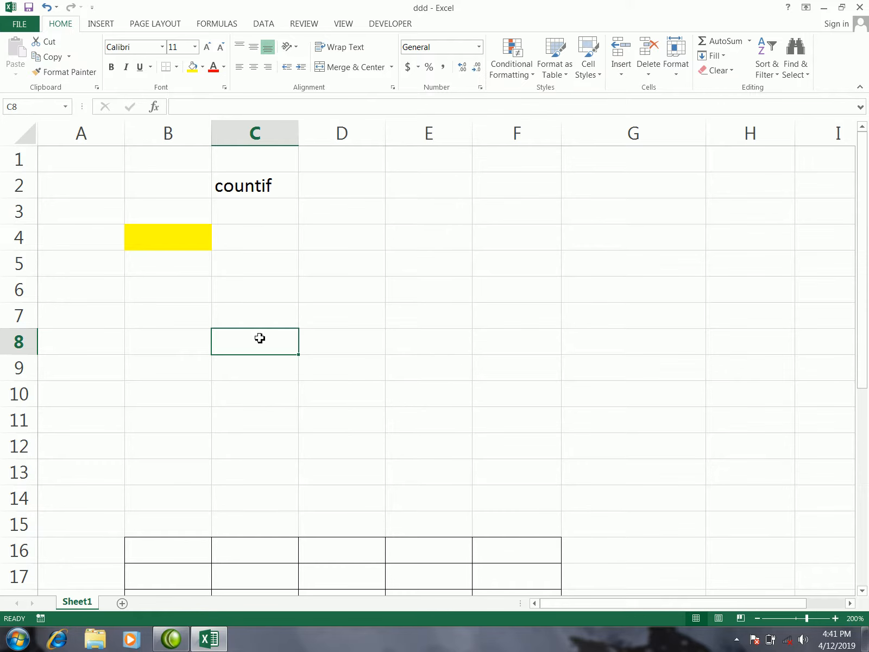
click(162, 234)
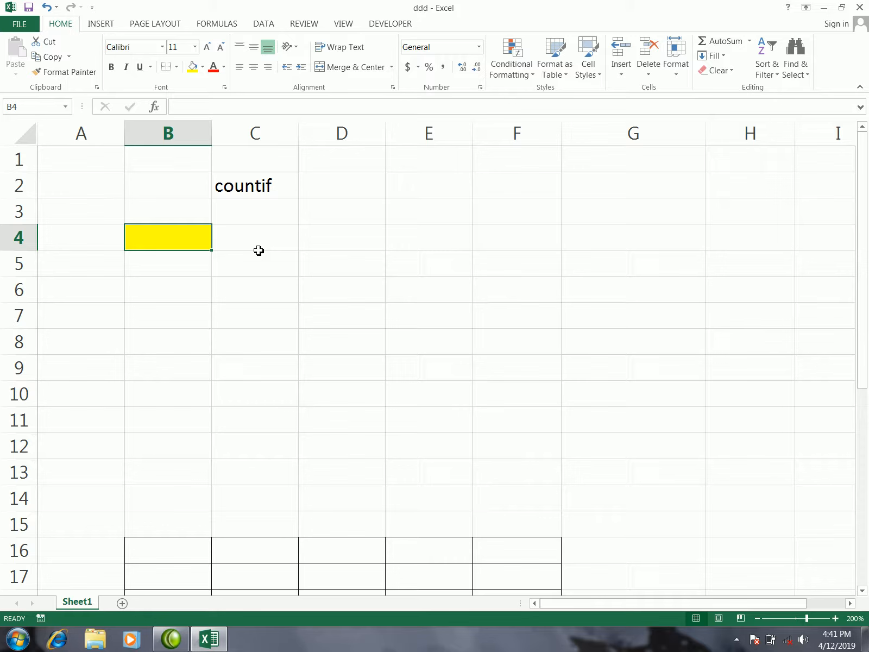
click(282, 269)
click(330, 268)
click(269, 265)
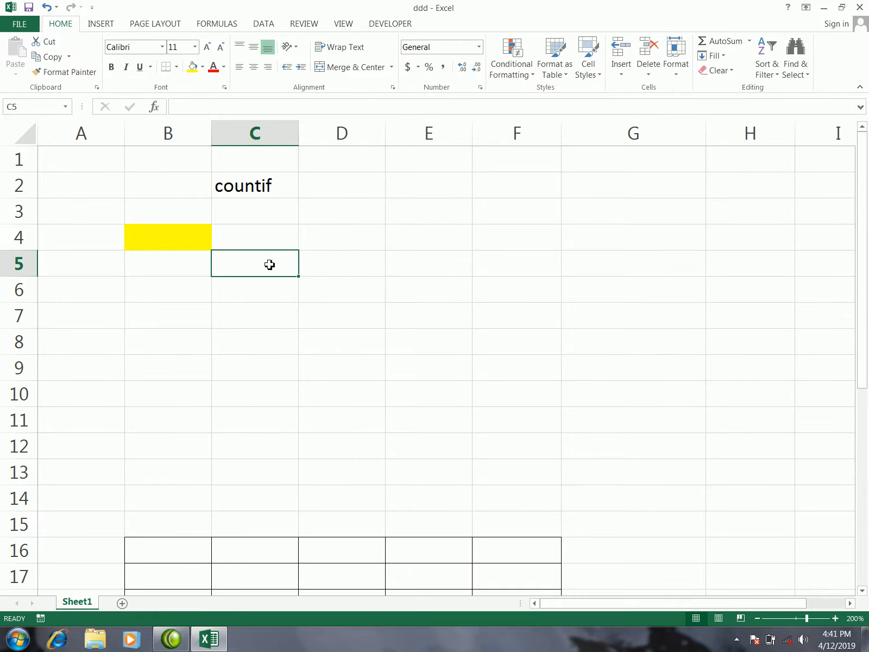
click(326, 273)
- Enter the heading name in cell C5 to start a new sample table
click(287, 272)
text(name)
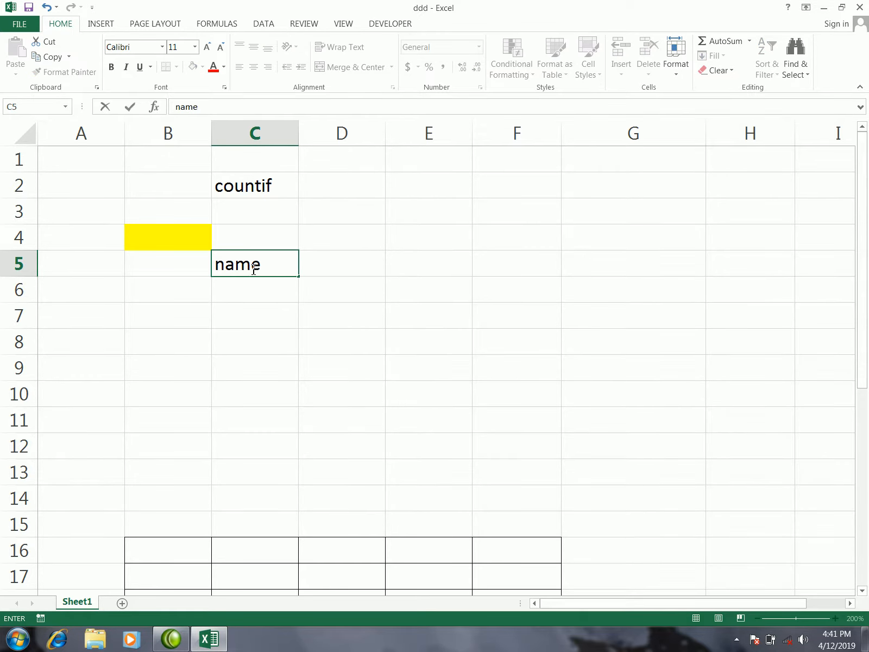
key(Tab)
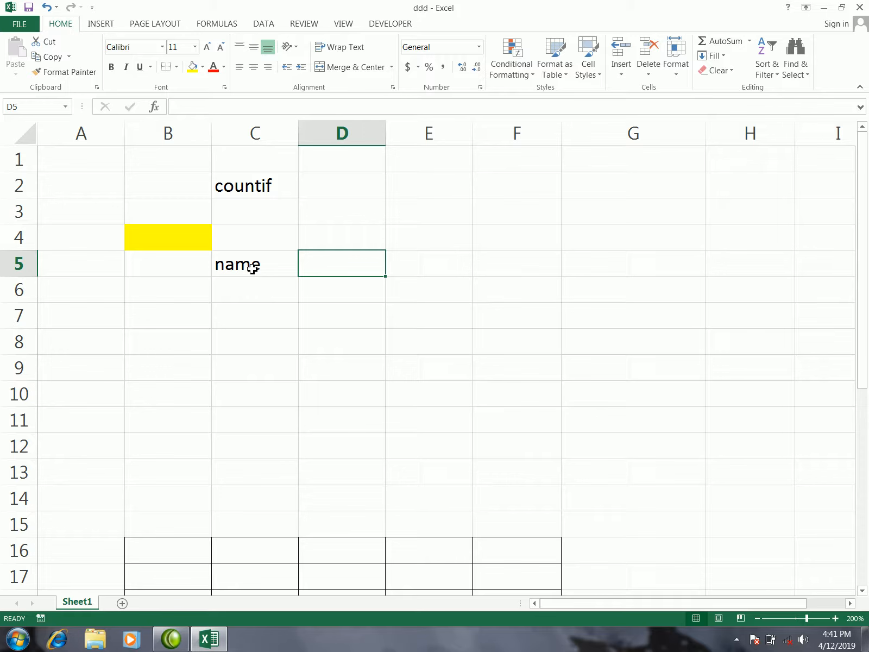
- Enter the heading id in cell B5, beside the name heading
click(157, 270)
text(id)
key(Tab)
- Enter the date 1/1/2019 in D5 and fill the daily series across to H5, ending at 1/5/2019
key(Tab)
text(1/)
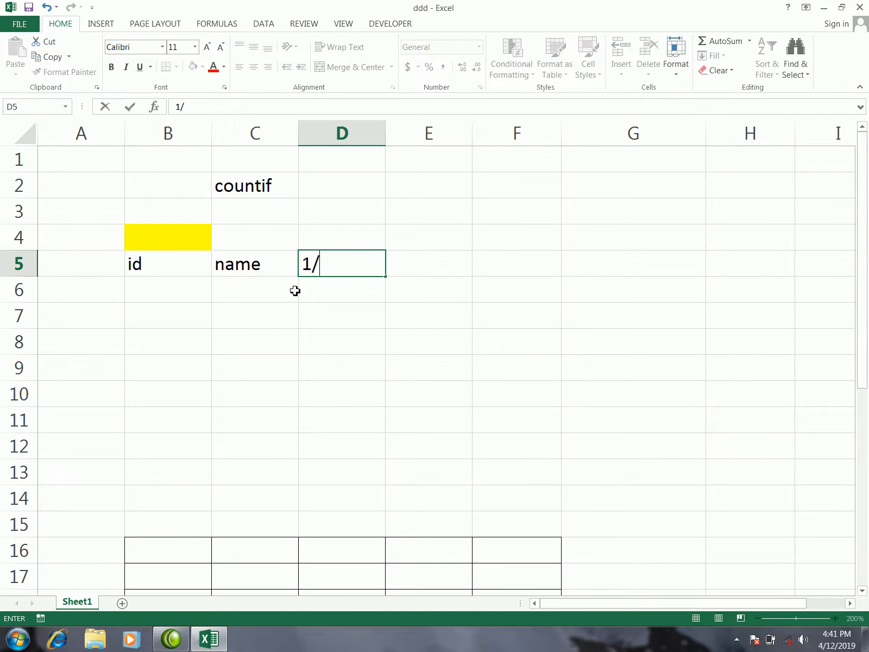
text(1/2019)
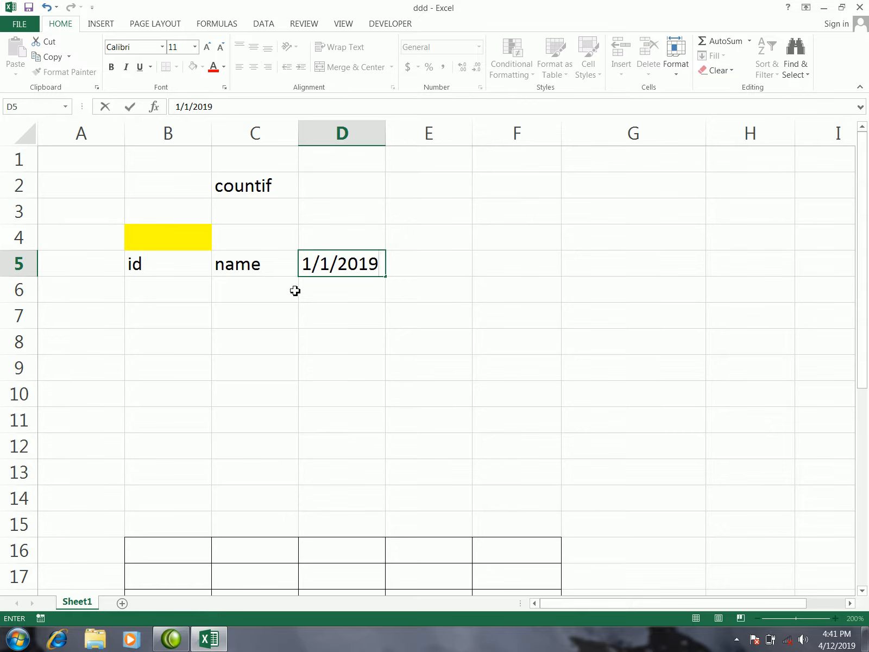
key(Return)
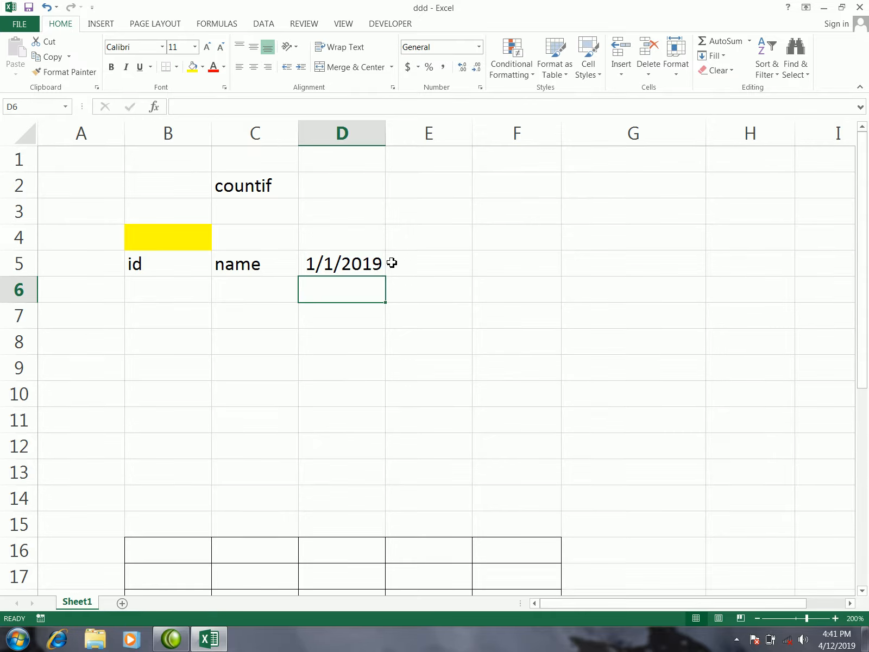
click(376, 266)
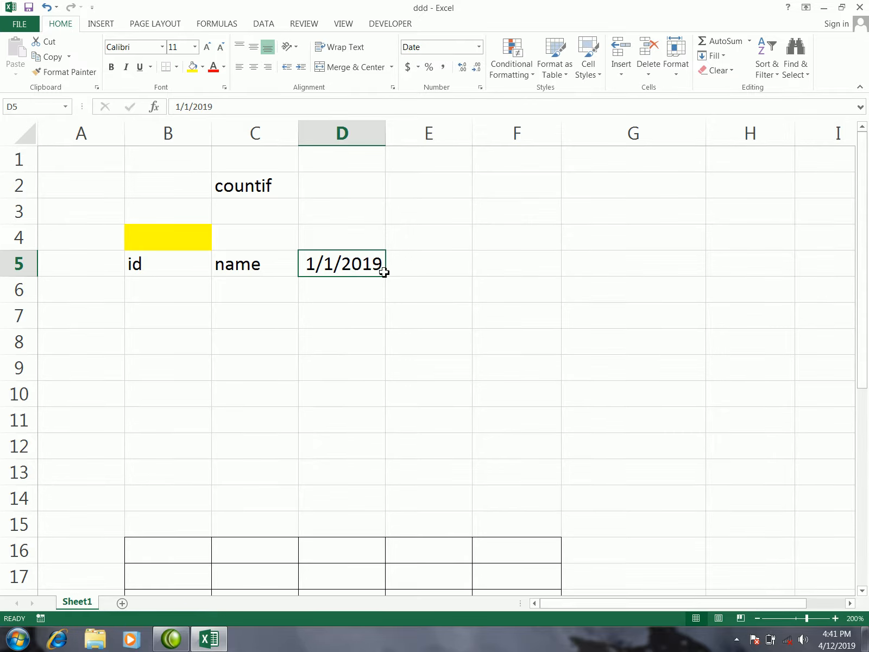
drag(385, 277, 754, 266)
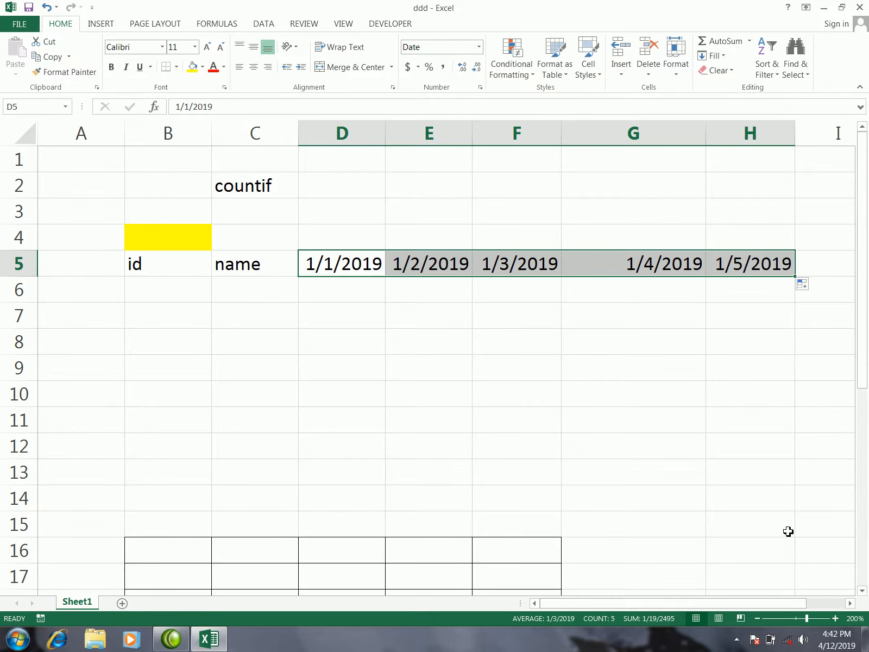
- Enter the total headings T/P in cell I4 and T/a in cell J4
click(849, 603)
click(730, 253)
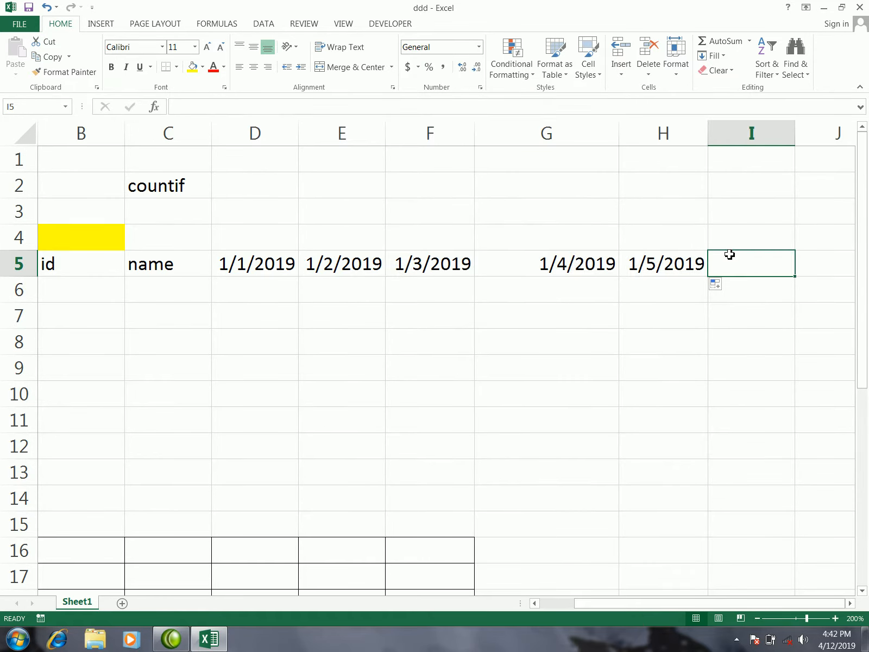
click(729, 241)
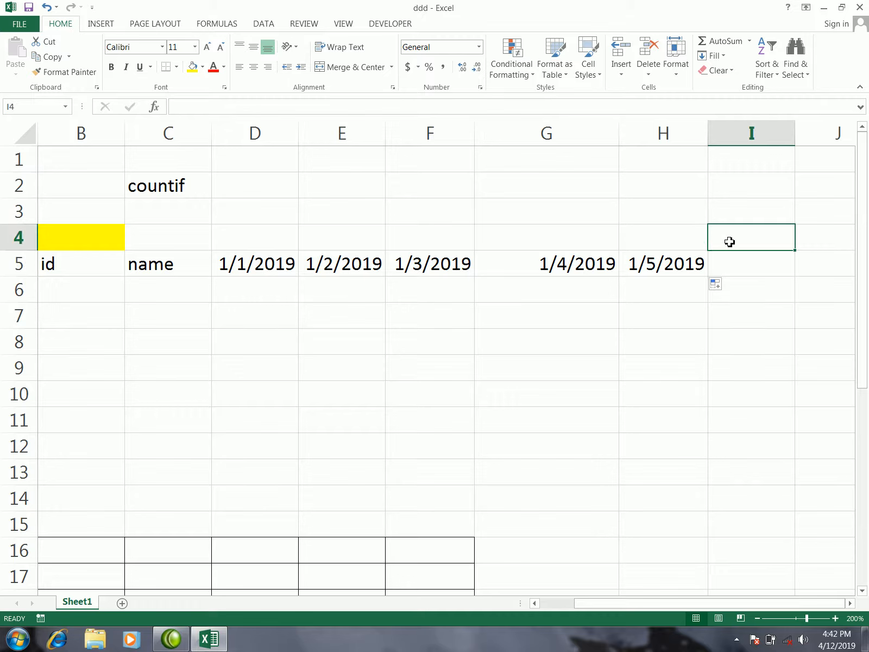
text(T)
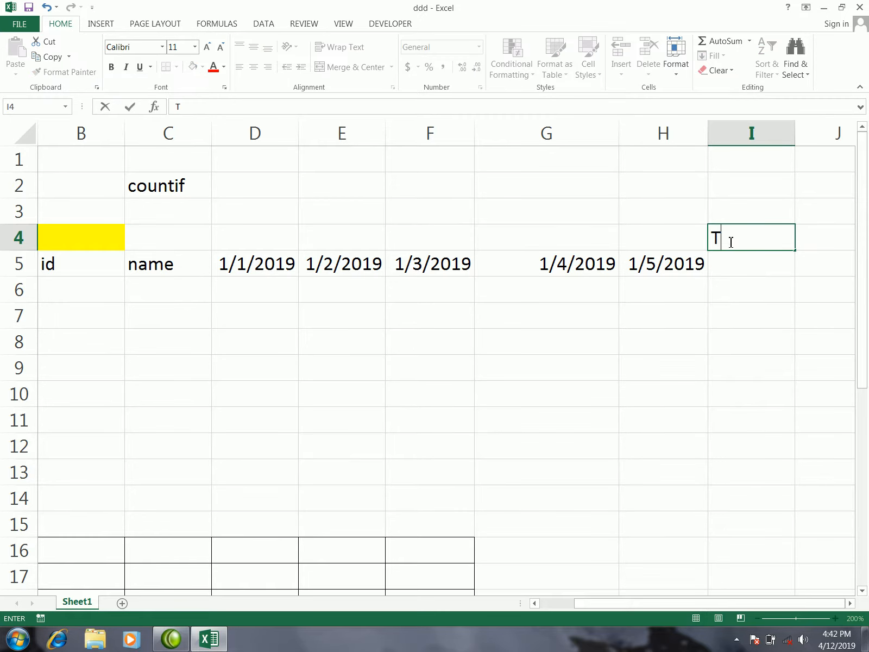
text(/P)
key(Tab)
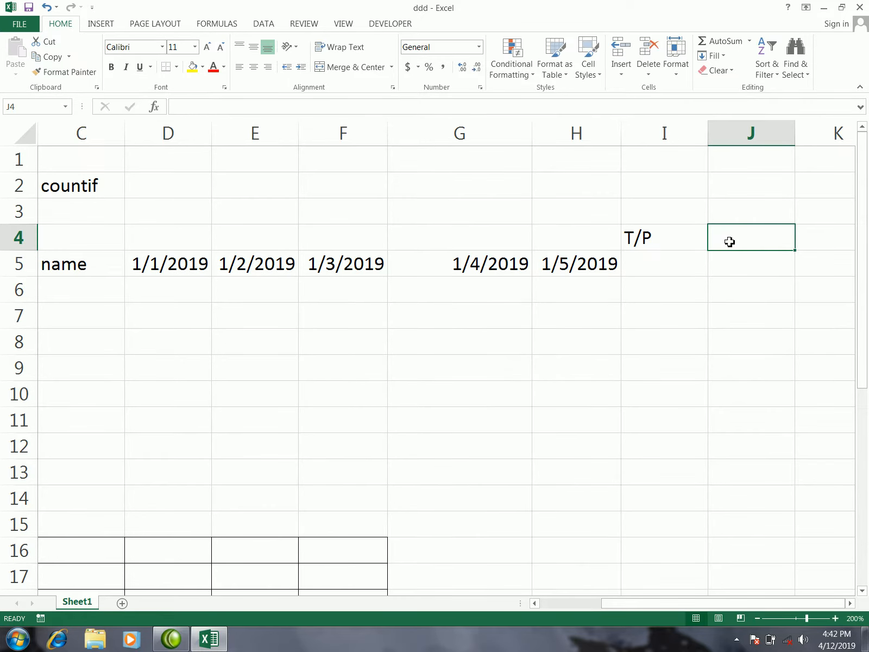
text(T/)
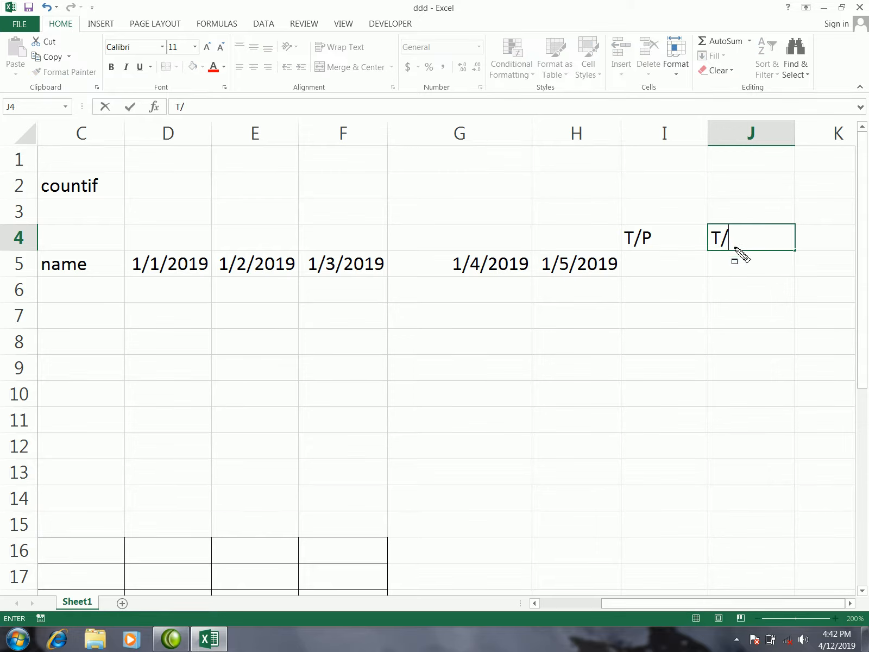
text(a)
key(Return)
- Move the dates from D5:H5 up one row to D4:H4, in line with the T/P and T/a headings
click(657, 268)
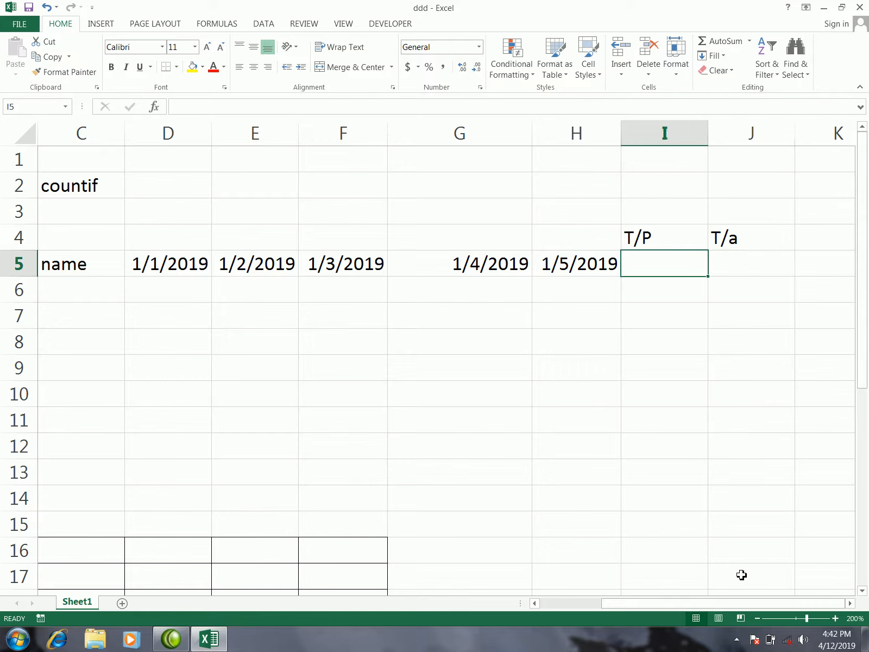
drag(722, 607, 704, 607)
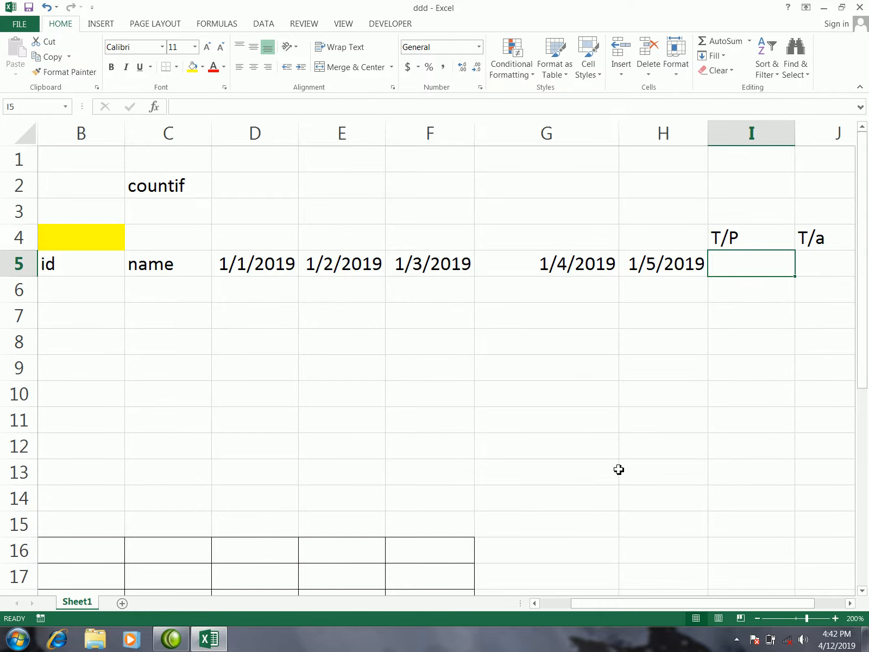
click(749, 295)
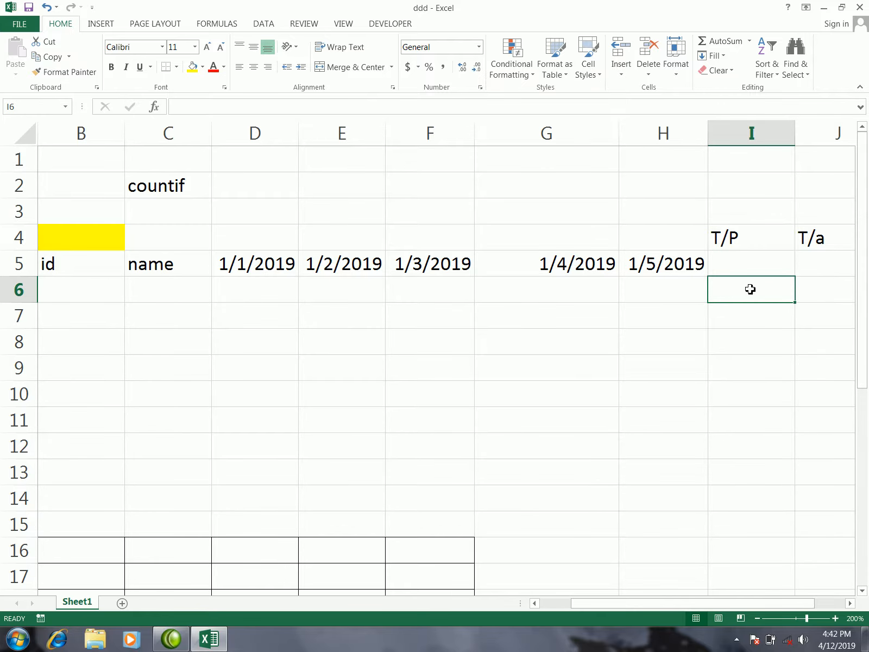
scroll(748, 289, down, 1)
scroll(387, 273, up, 1)
drag(221, 263, 656, 271)
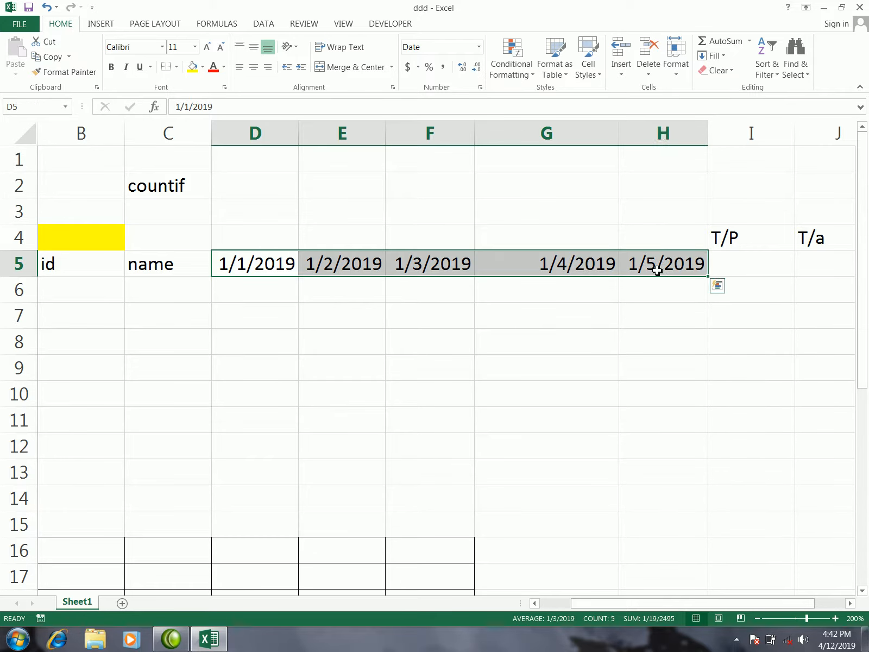
key(ctrl+c)
click(283, 244)
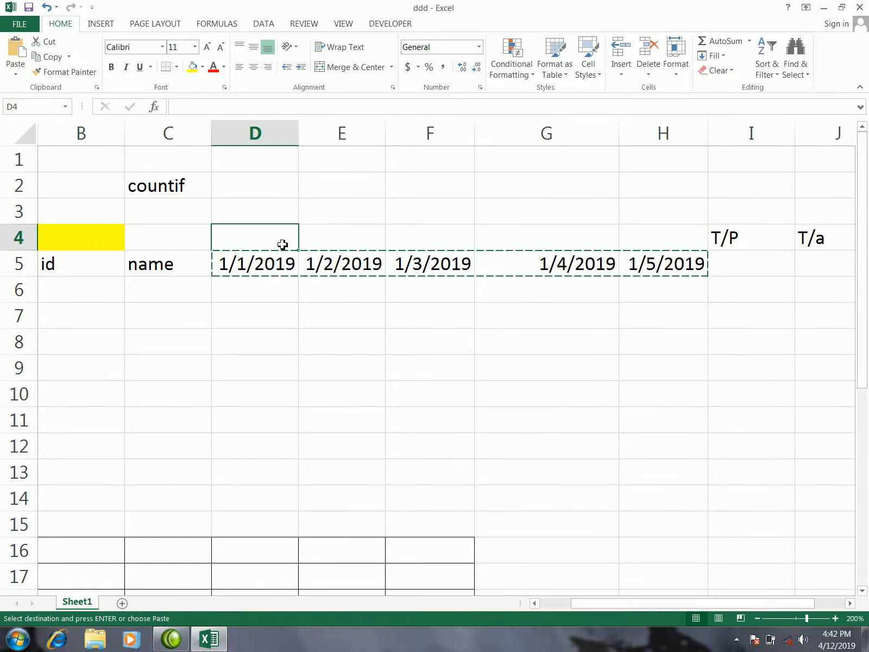
key(ctrl+v)
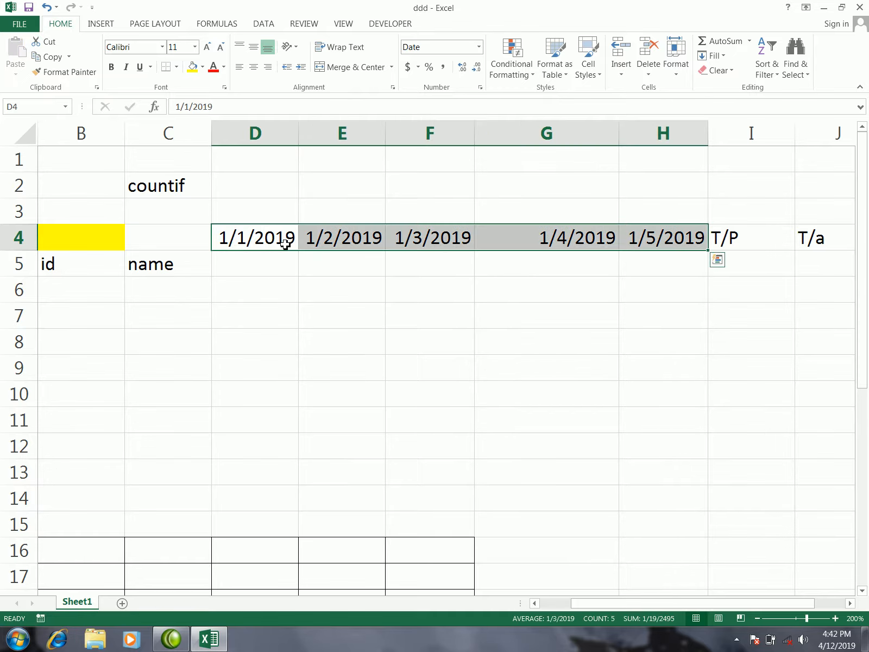
- Fill in the attendance marks a, p, p, a and p in cells D5:H5 under the dates
click(258, 263)
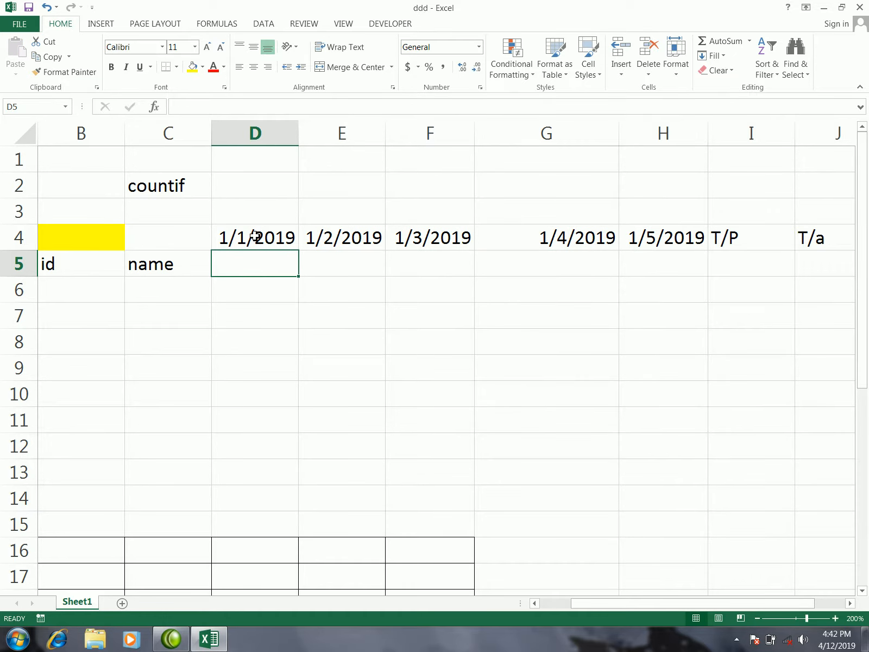
click(350, 267)
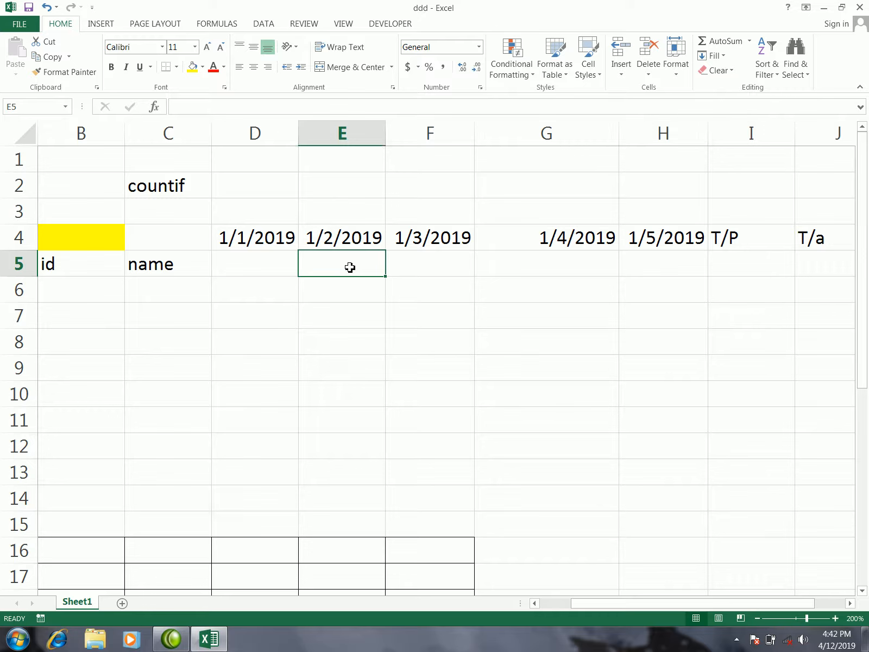
click(402, 267)
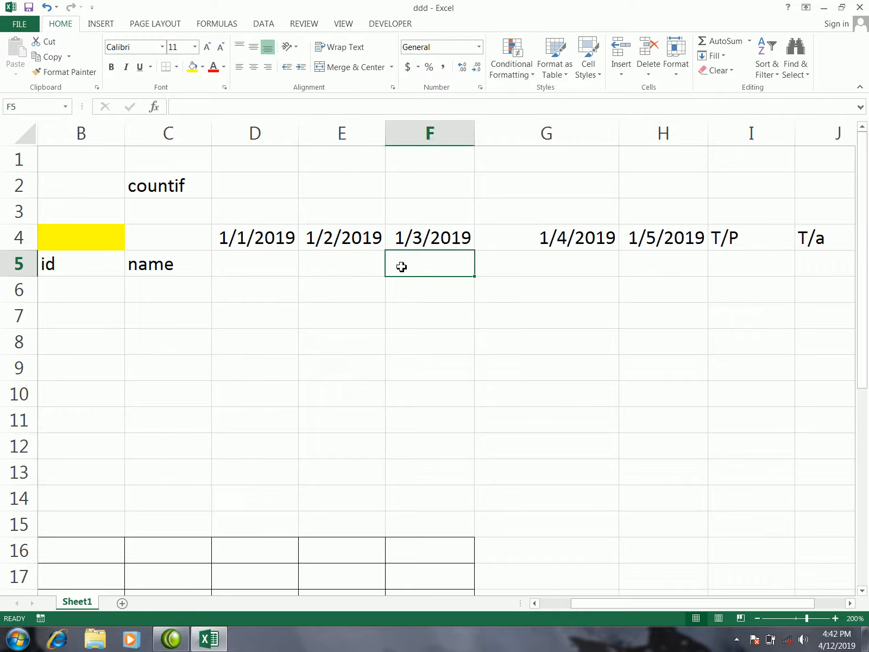
click(498, 268)
click(275, 262)
text(a)
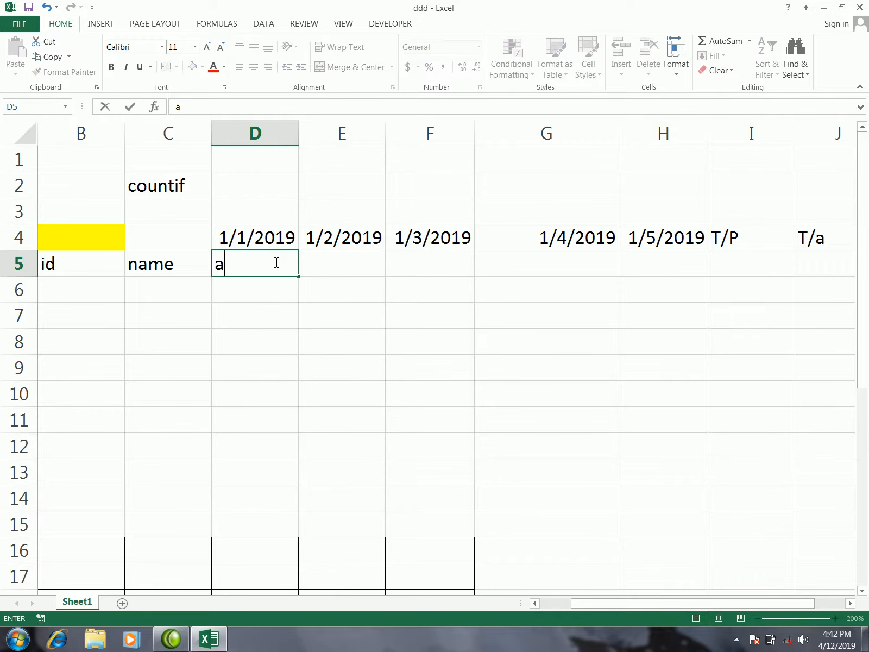
click(327, 265)
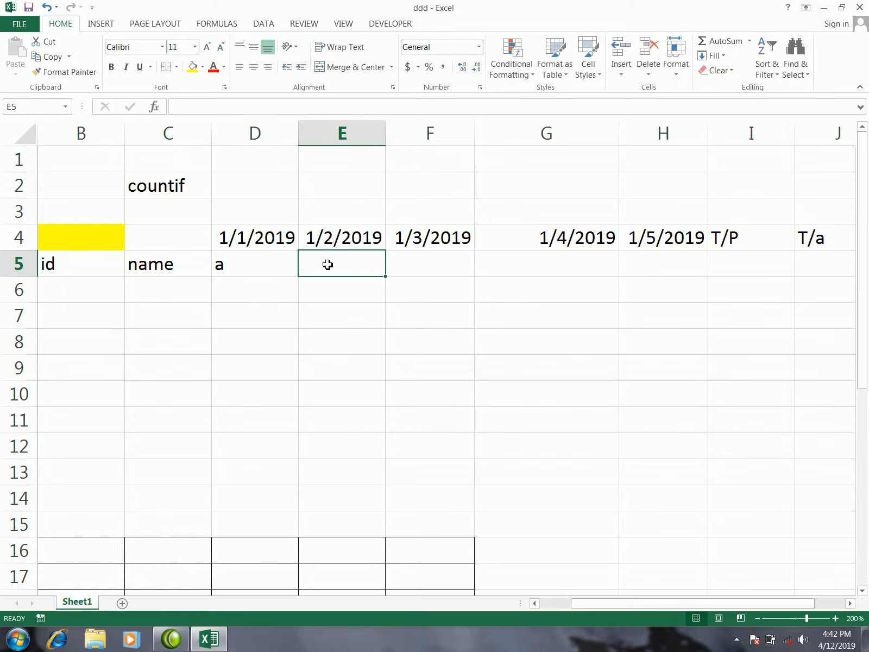
text(p)
click(394, 261)
text(p)
click(481, 266)
text(a)
click(662, 261)
text(p)
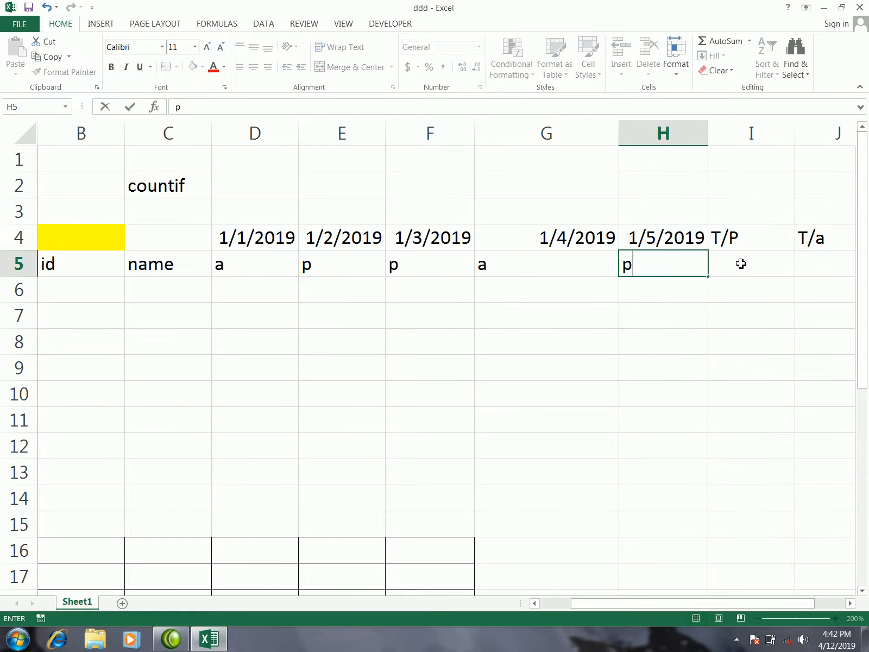
click(741, 264)
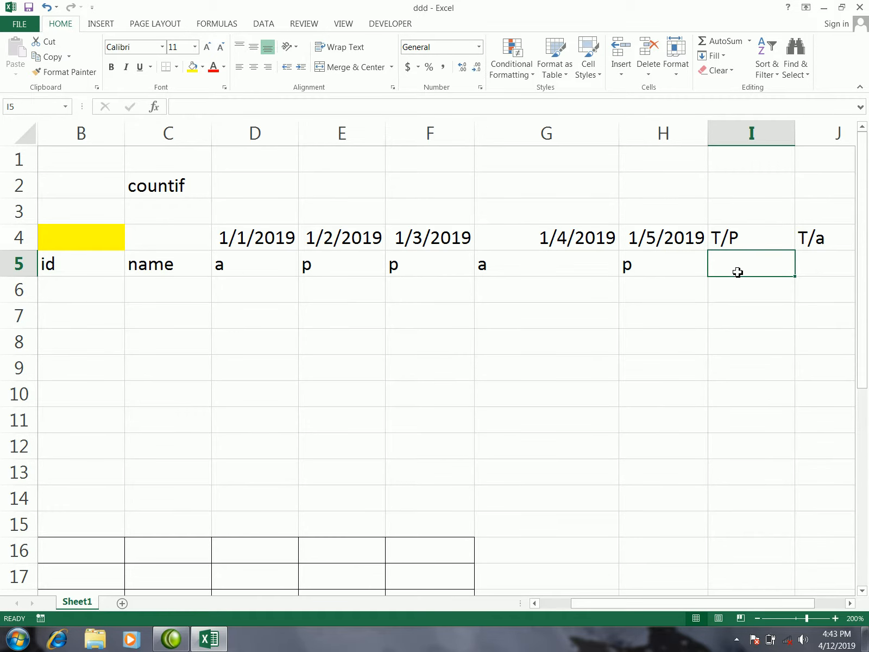
click(312, 267)
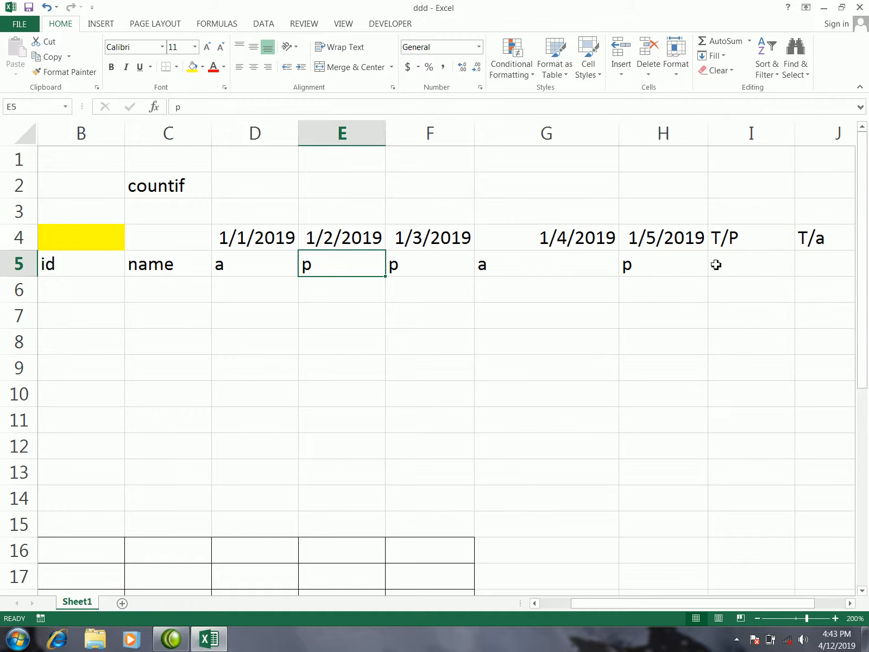
click(697, 265)
click(806, 265)
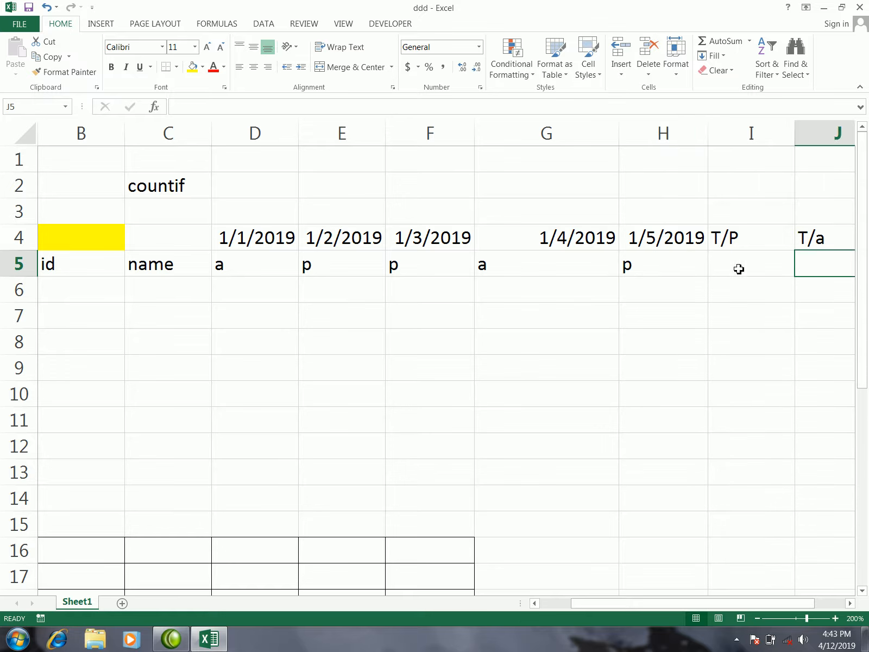
- Count the p marks in the attendance row by entering =COUNTIF(D5:H5,"p") in cell I5 under T/P
click(738, 269)
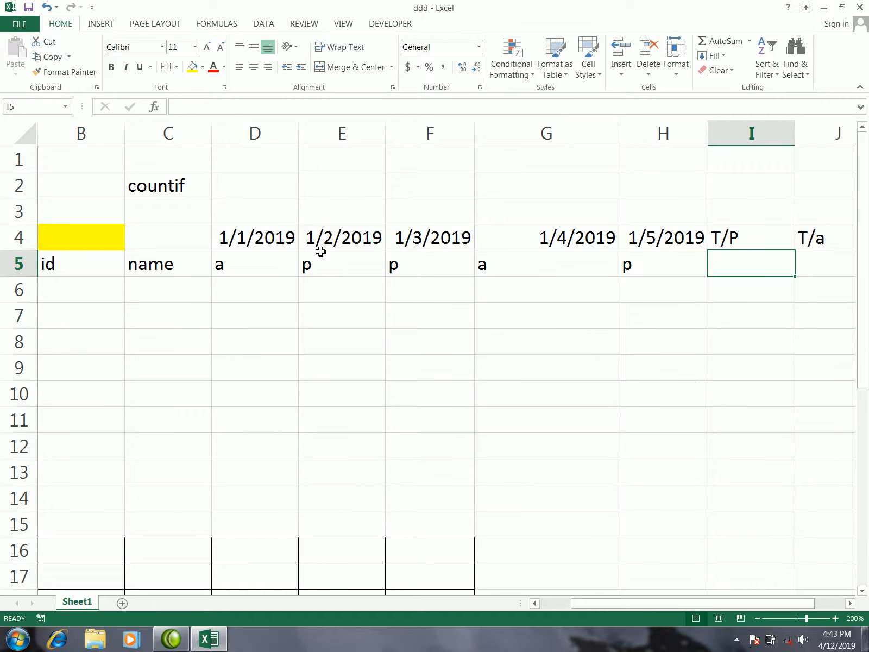
text(=)
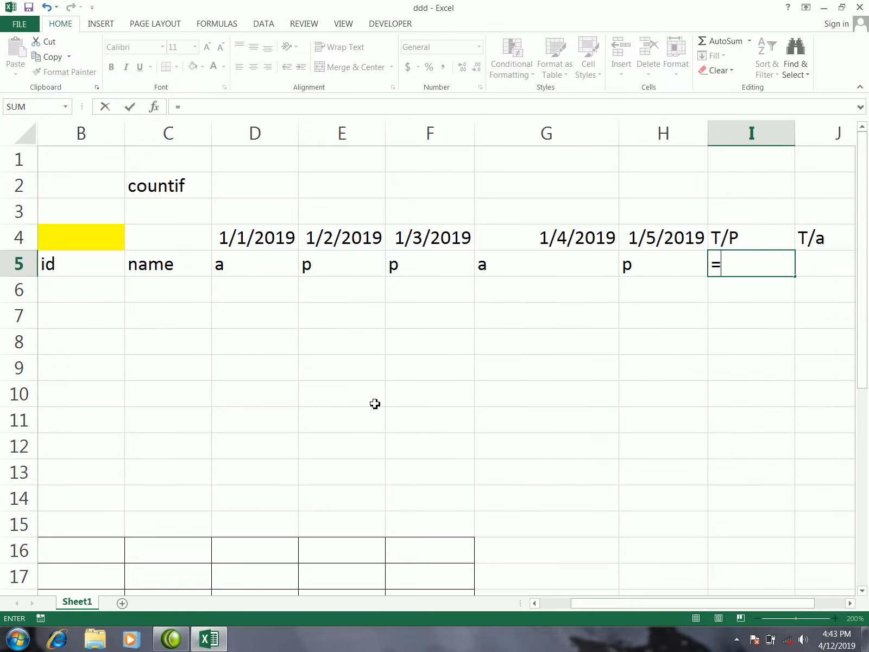
text(cou)
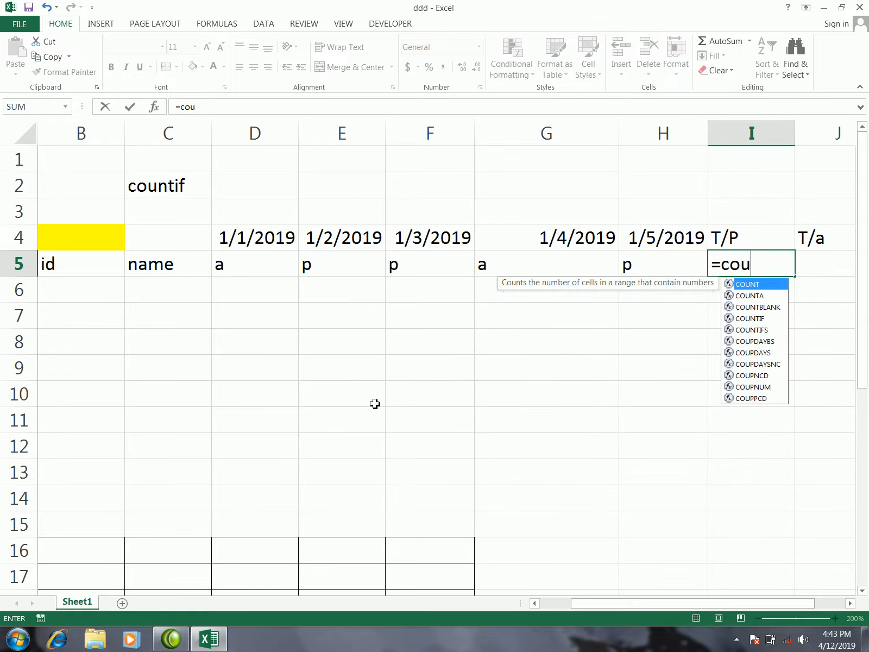
text(ntif)
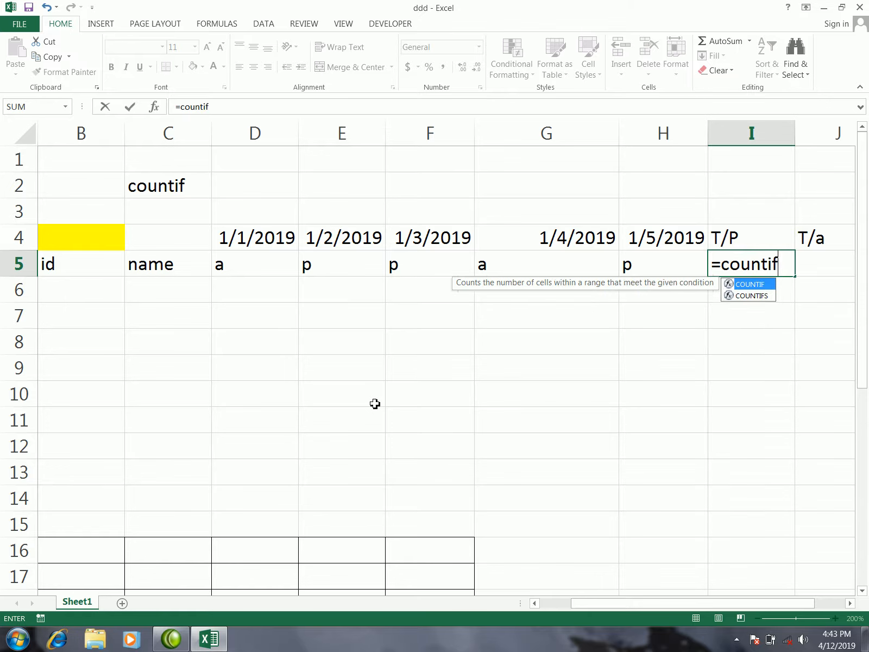
key(Tab)
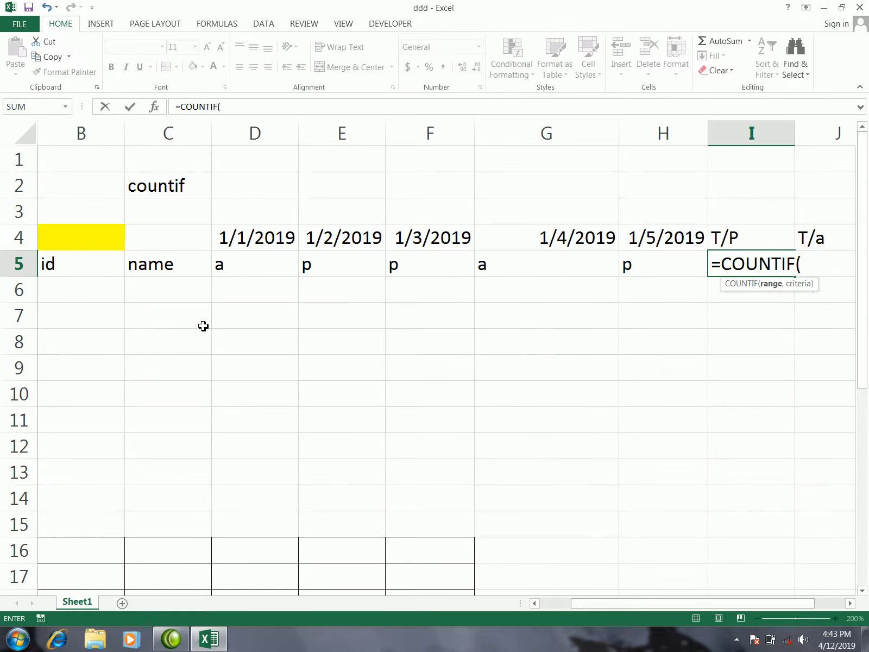
click(253, 269)
drag(253, 269, 641, 267)
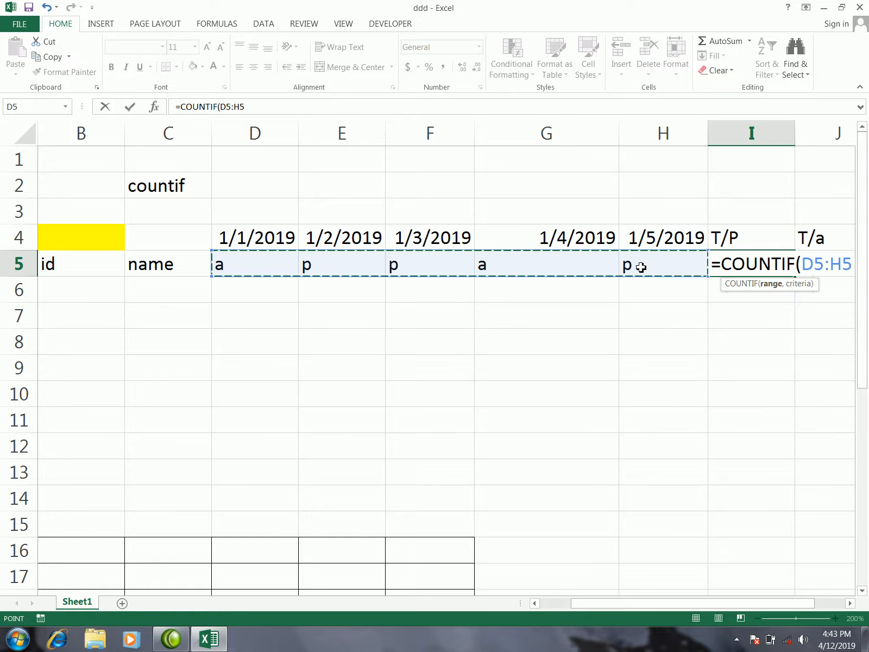
text(,)
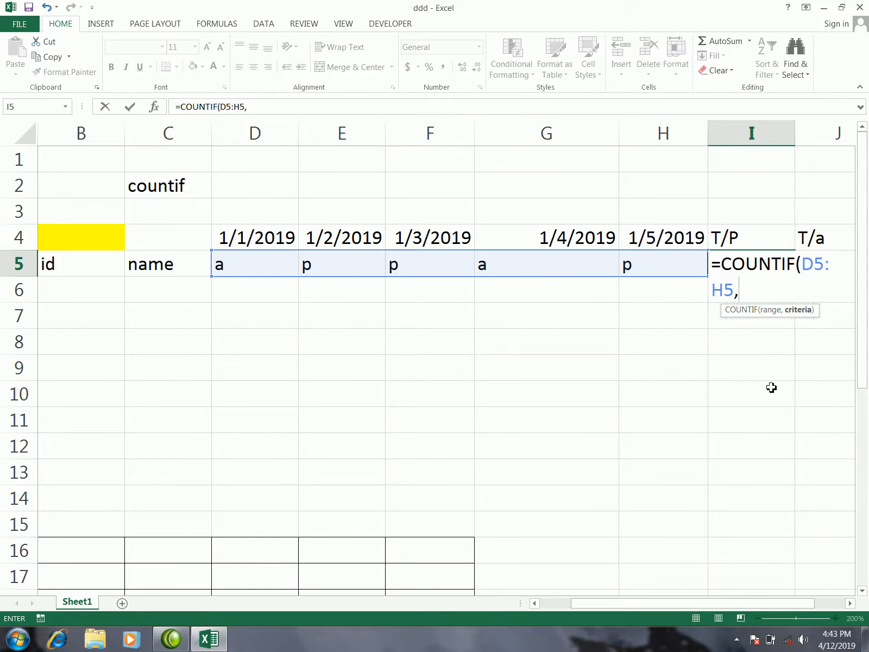
click(849, 603)
click(851, 603)
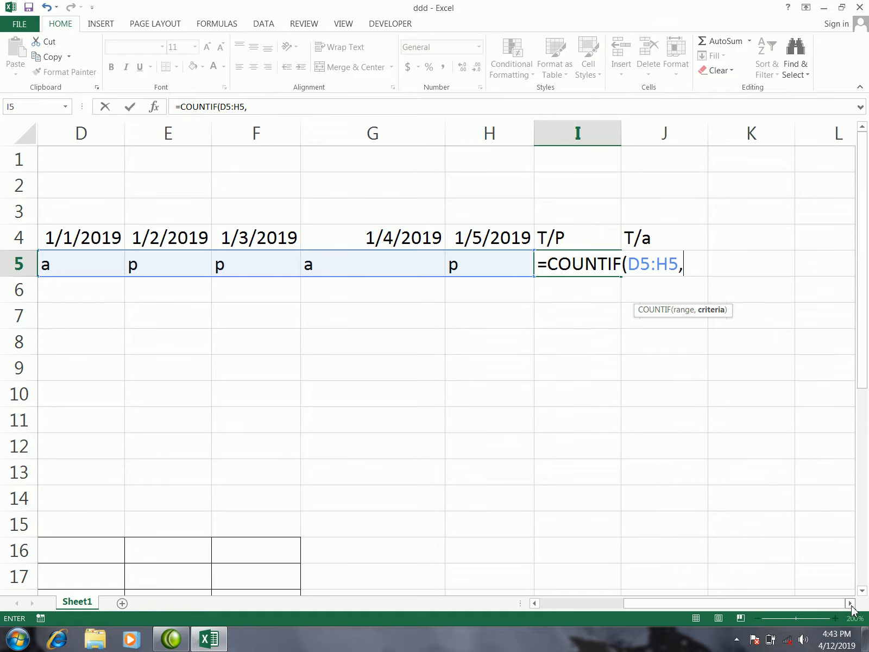
text(p)
key(BackSpace)
text("p)
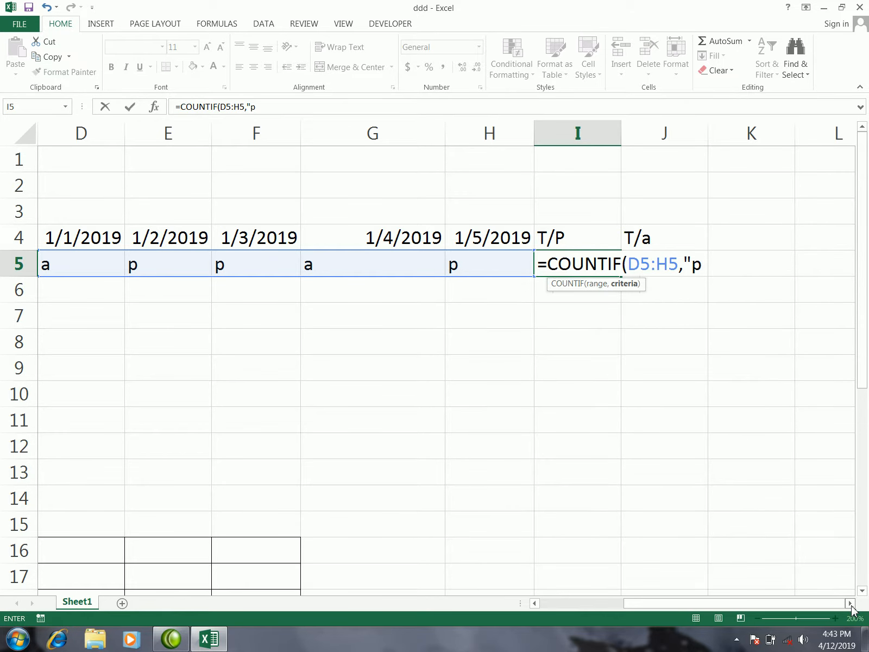
text("))
key(Return)
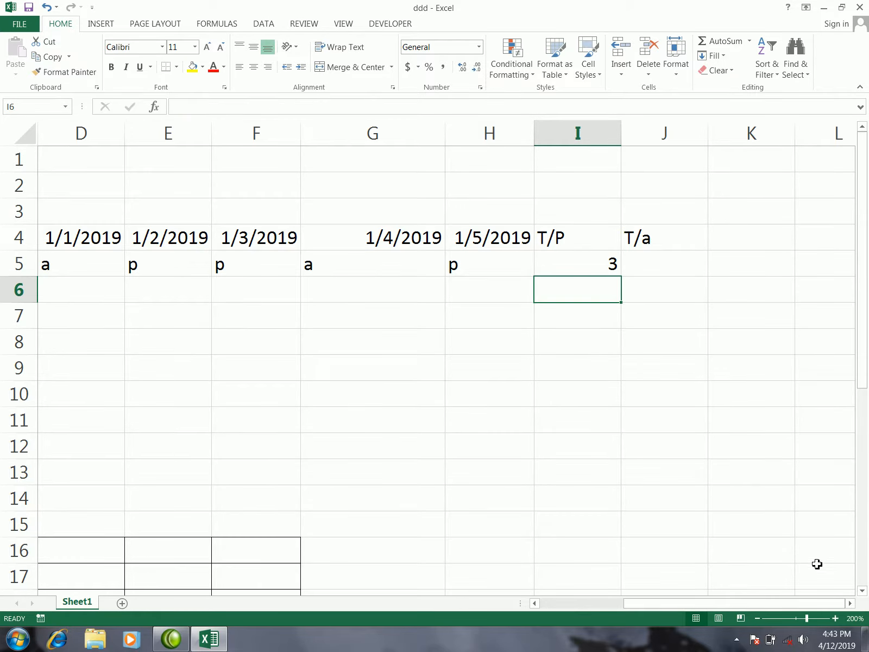
- Copy the T/P COUNTIF formula from I5 down through I11
click(557, 266)
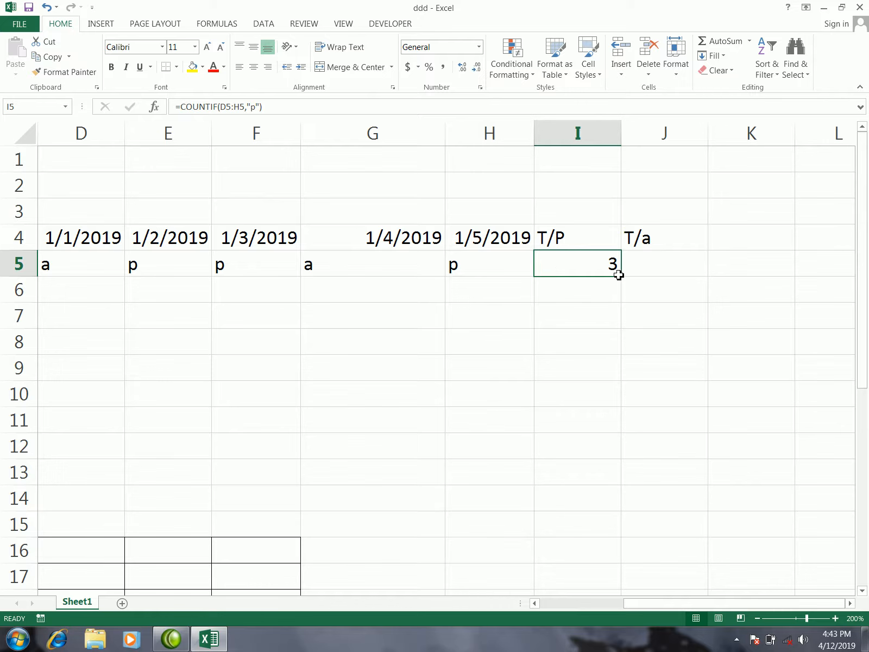
drag(621, 277, 621, 439)
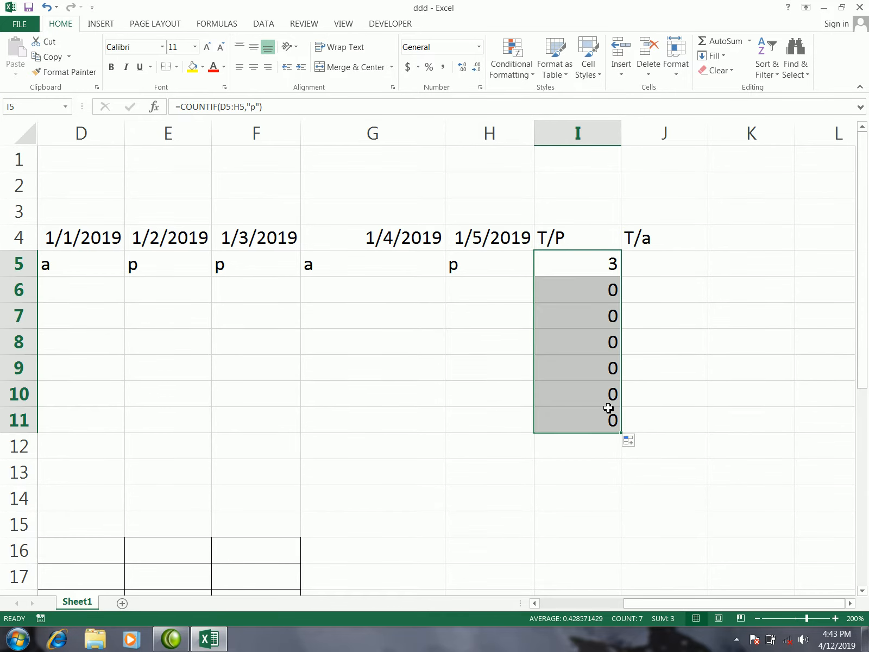
click(641, 269)
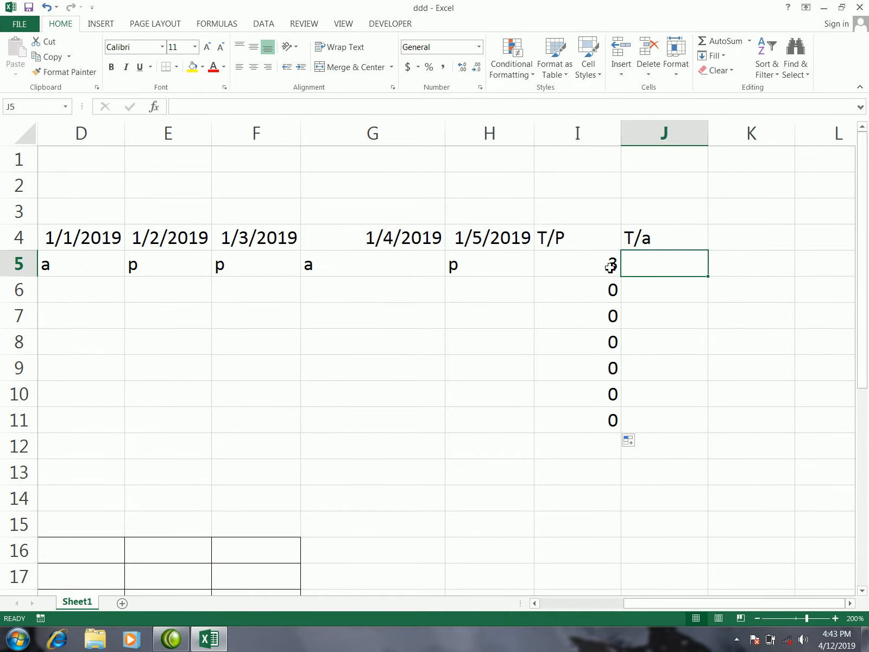
- Change the attendance mark for 1/4/2019 in cell G5 to p
click(472, 266)
click(271, 261)
click(174, 266)
click(322, 264)
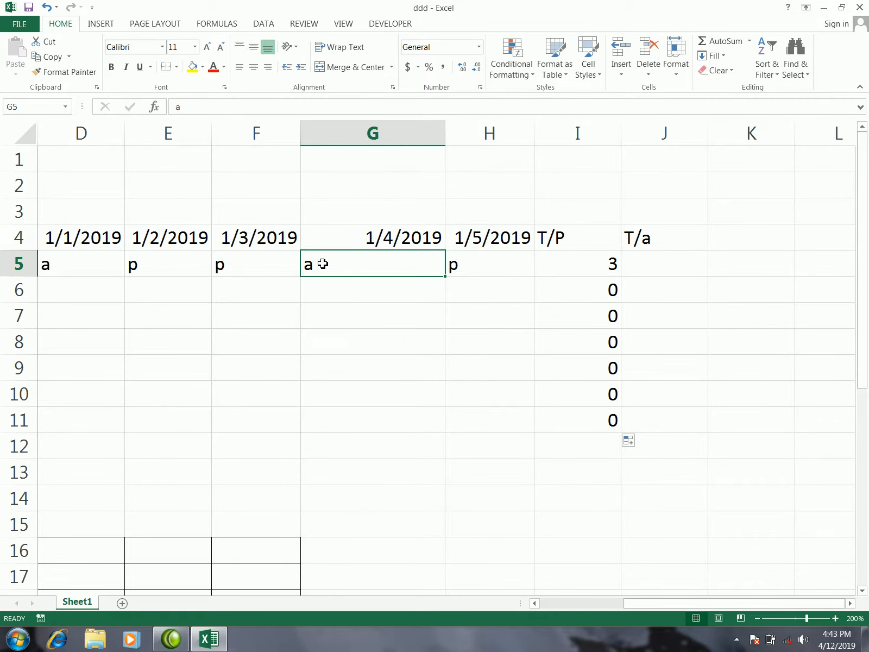
text(p)
key(ctrl+Return)
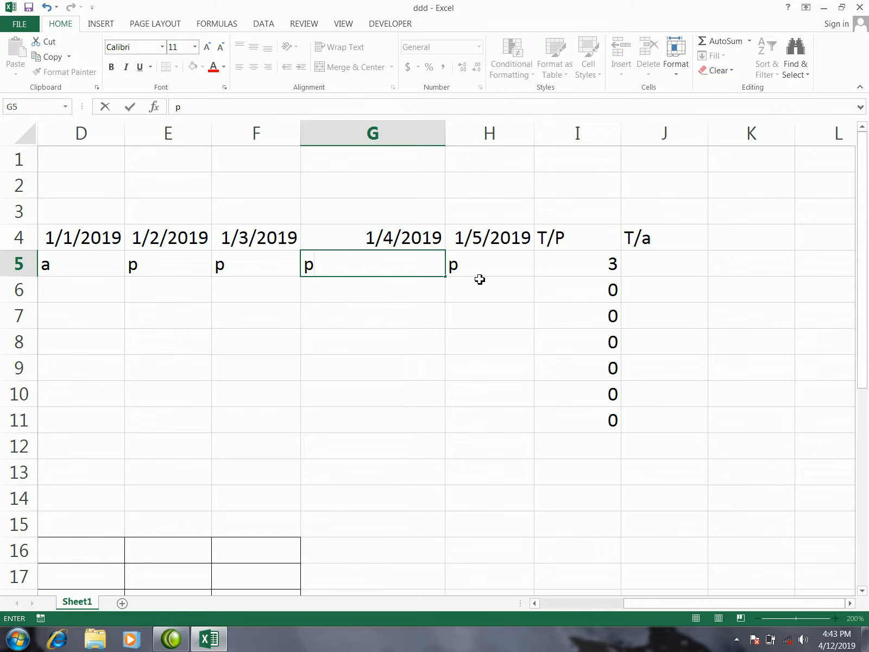
click(408, 188)
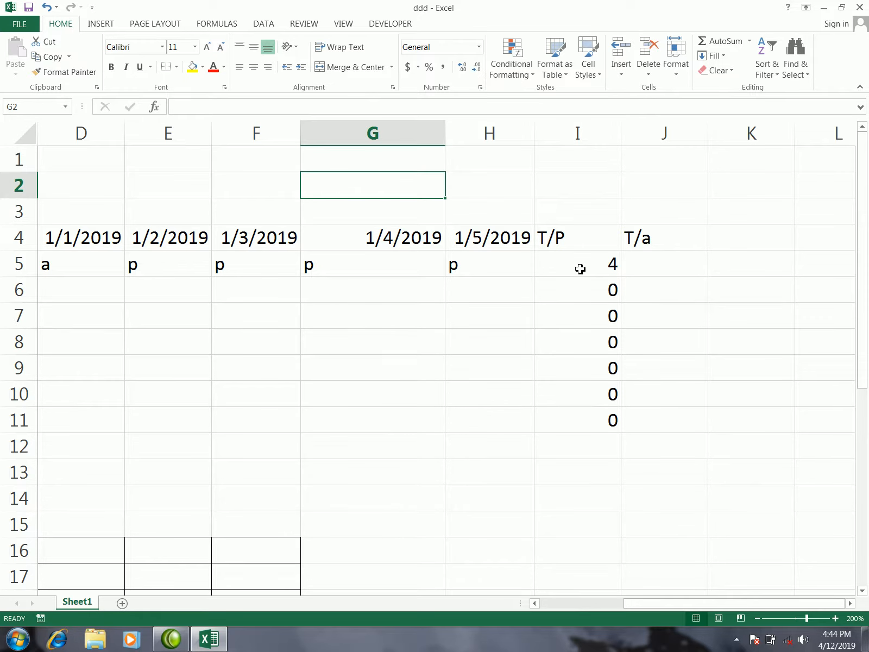
- Count the a marks in the attendance row by entering =COUNTIF(D5:H5,"a") in cell J5 under T/a
click(645, 268)
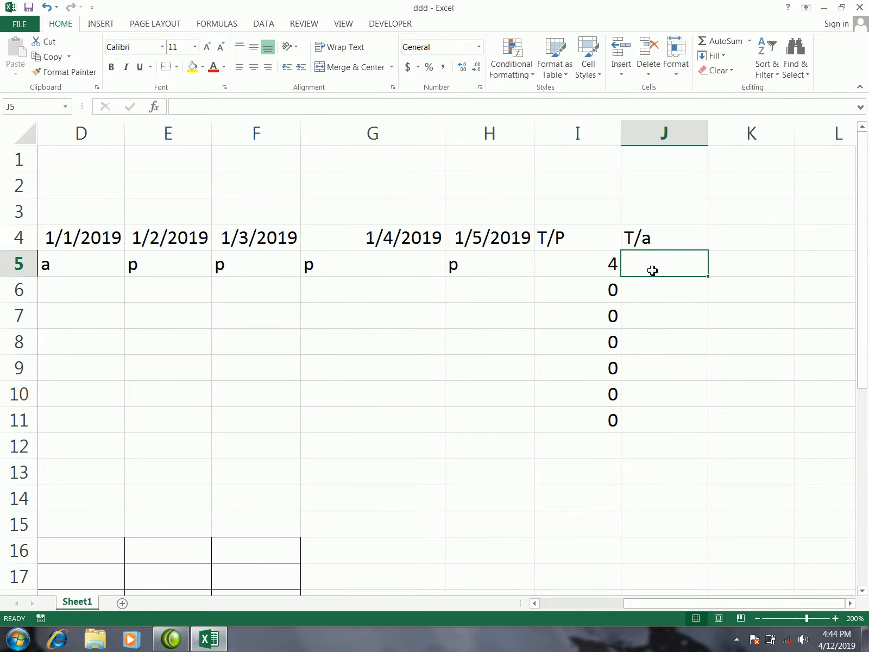
text(=)
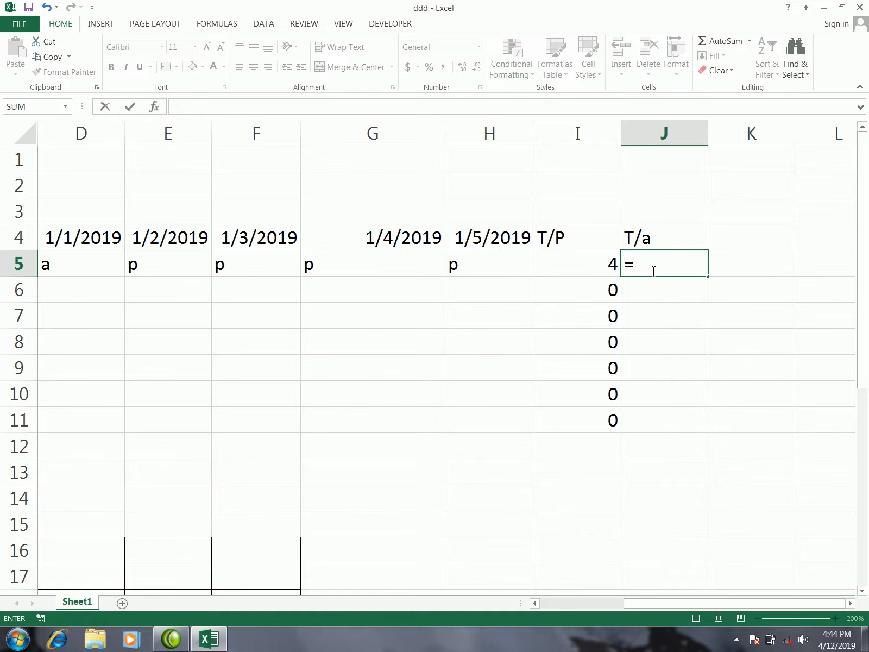
text(countif)
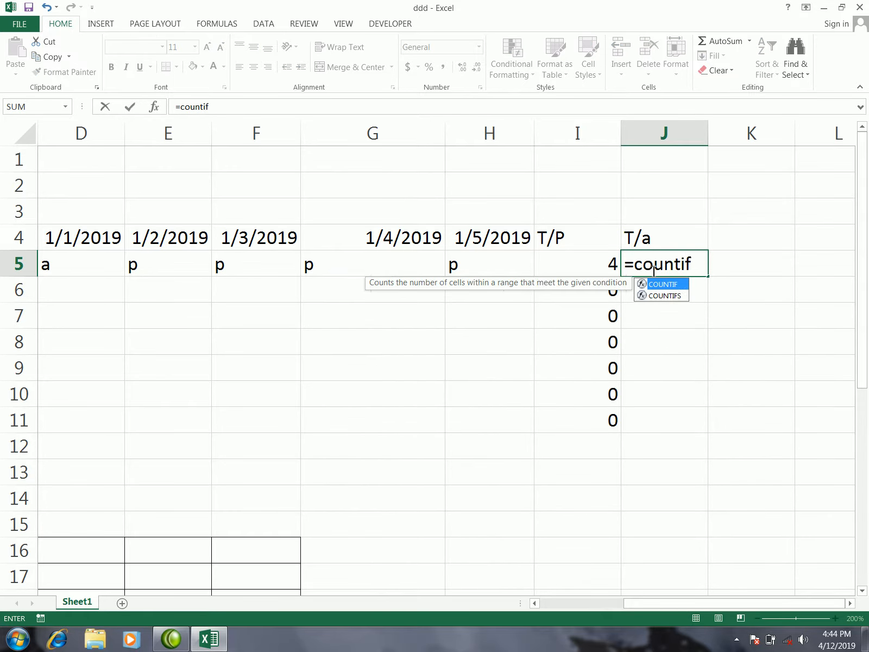
key(Tab)
drag(58, 260, 463, 266)
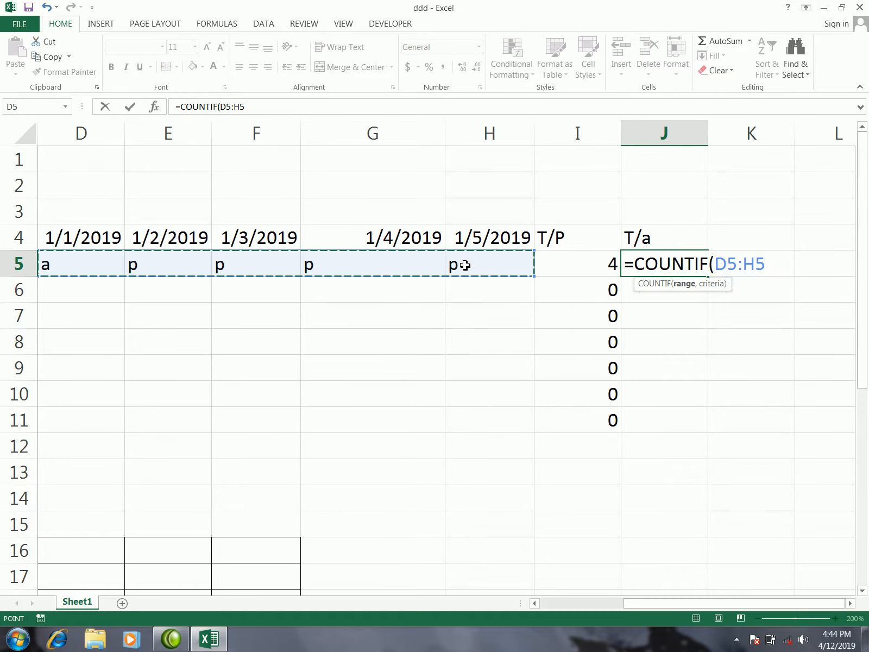
text(,"a)
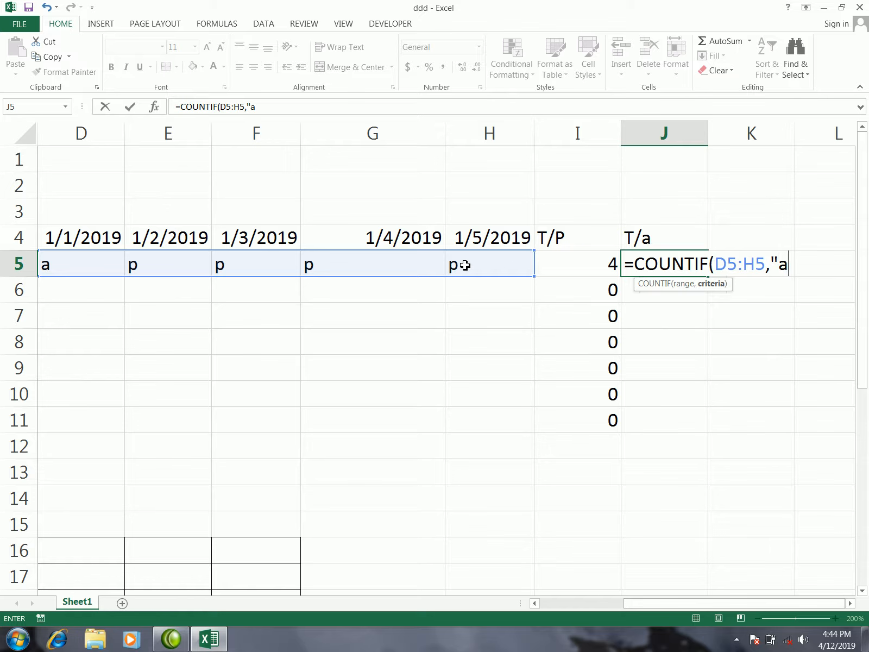
text("))
key(Return)
- Copy the T/a COUNTIF formula from J5 down through J11
click(630, 270)
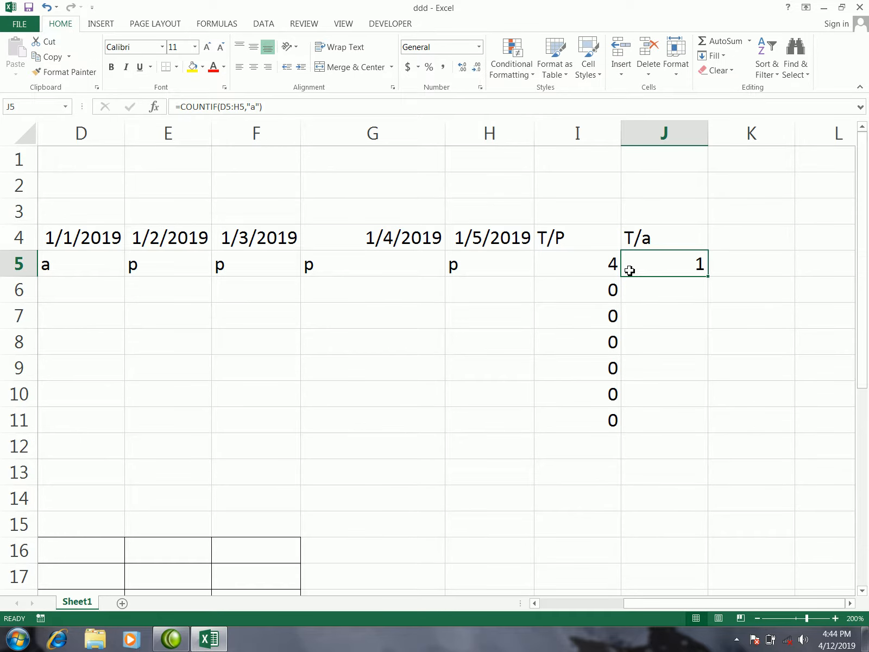
drag(708, 276, 707, 428)
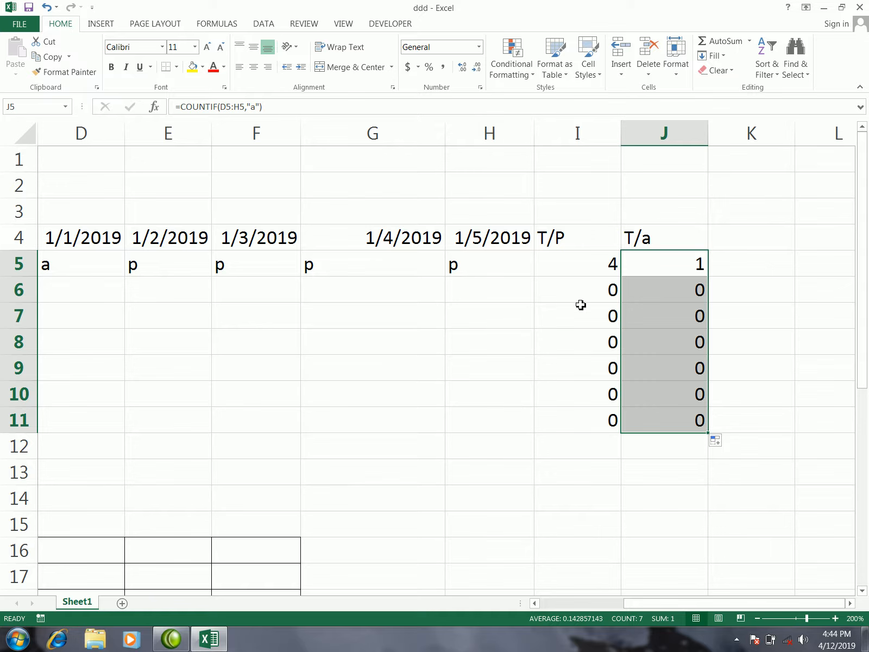
click(523, 244)
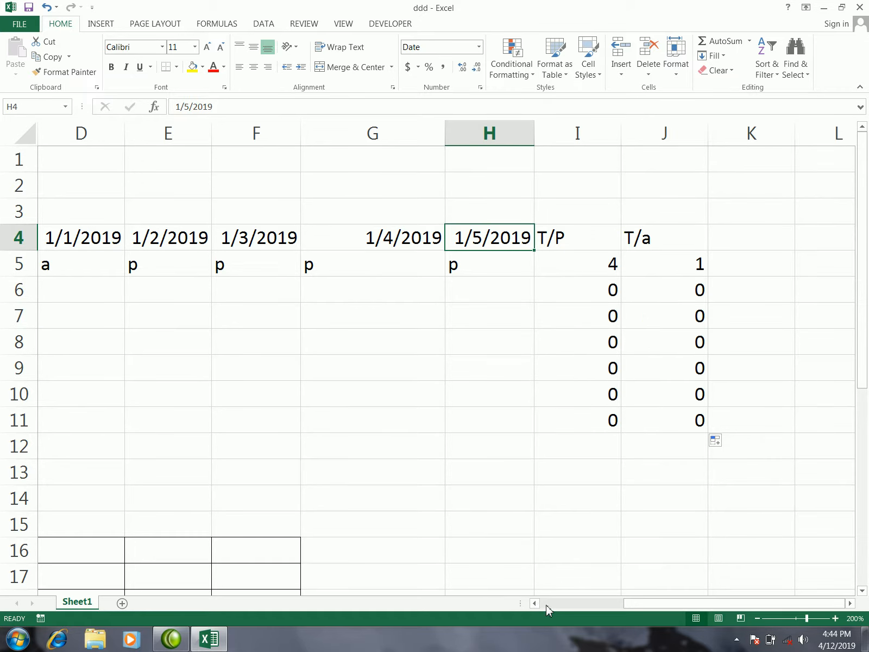
- Enter two people's first names in cells C6 and C7 under the name heading
scroll(232, 290, left, 3)
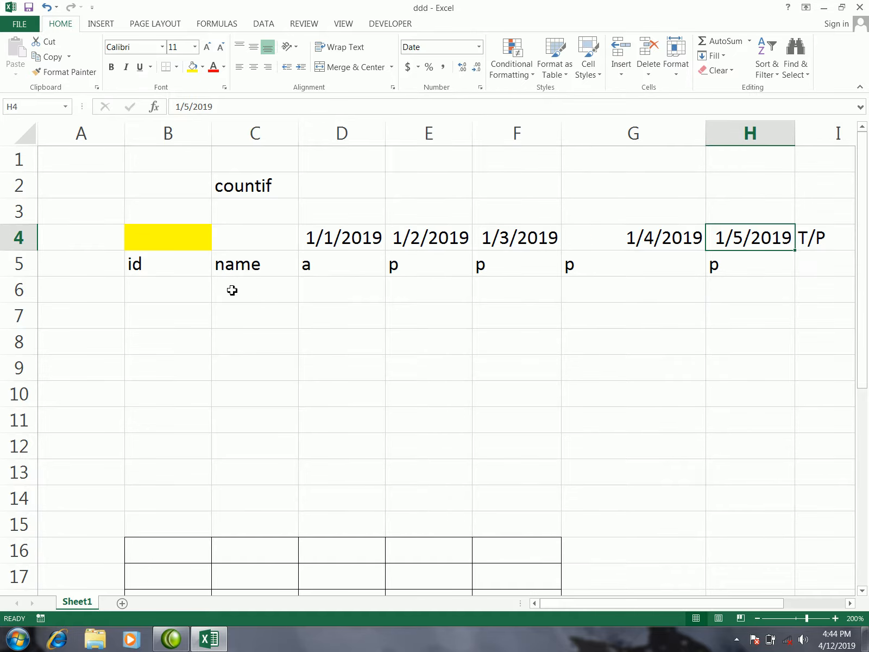
click(232, 290)
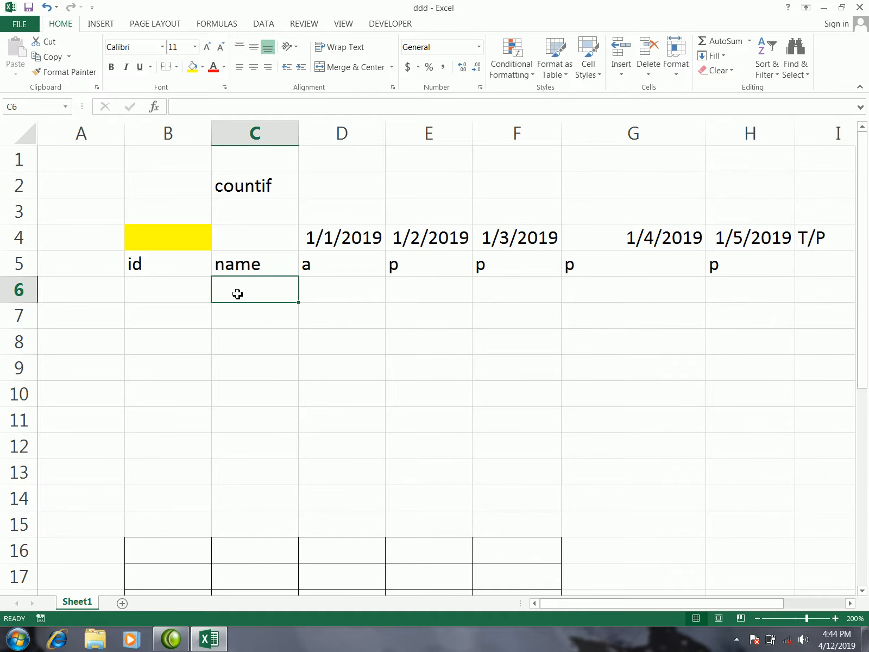
text(asaf)
key(BackSpace)
text(d)
key(Return)
text(amir)
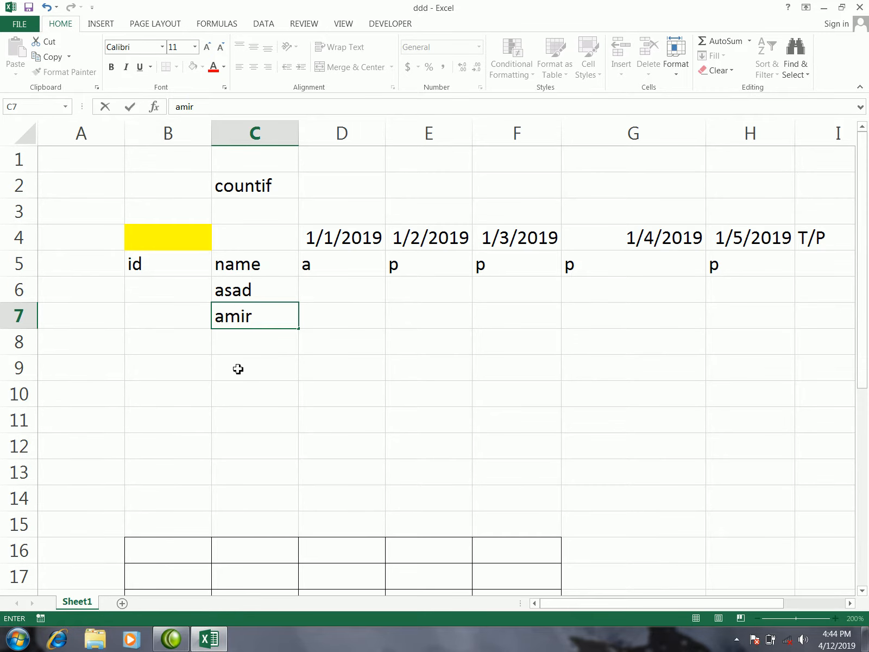
- Enter the attendance marks a and p in D6:E6 and p and a in D7:E7
click(176, 287)
click(255, 292)
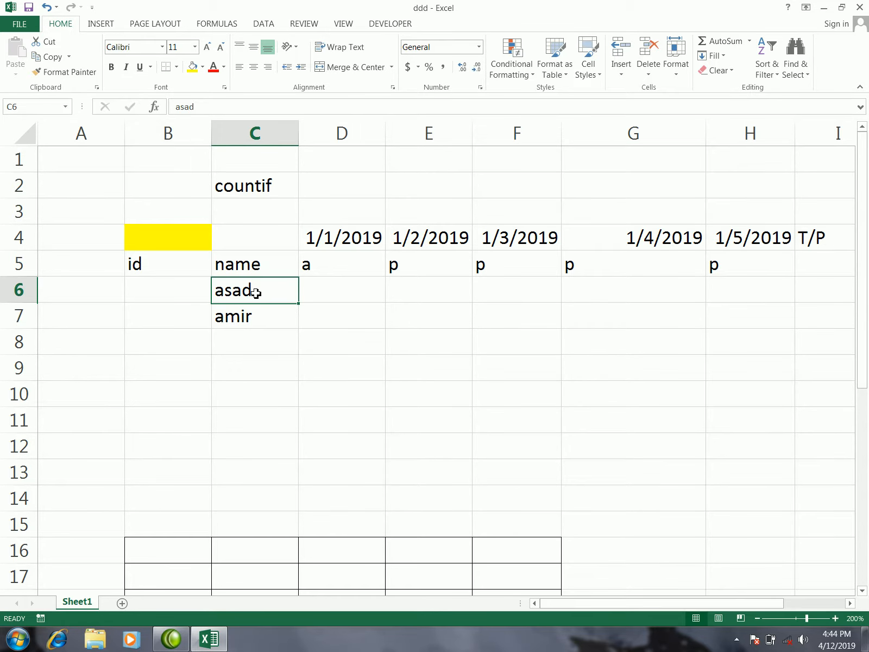
click(318, 290)
text(a)
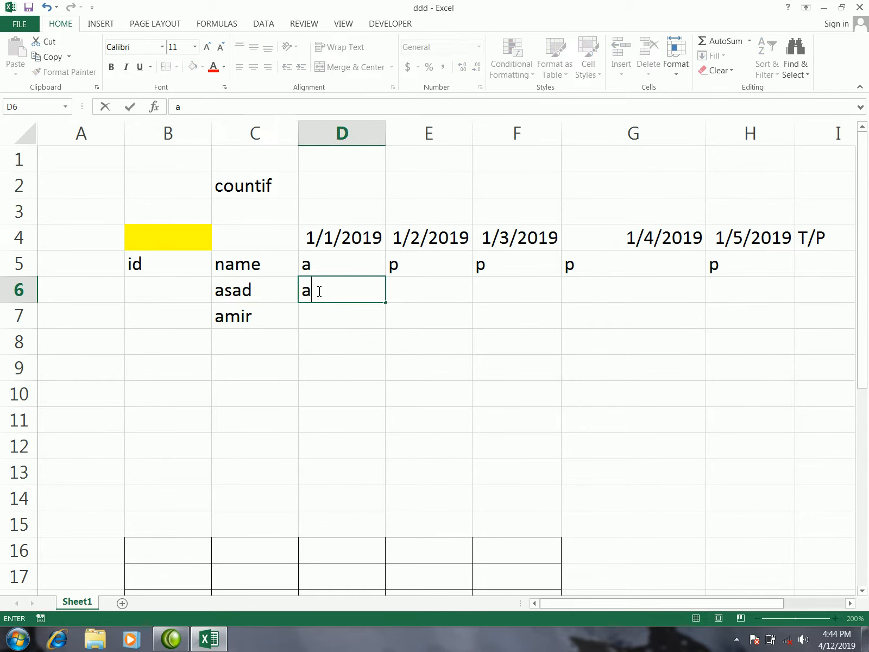
click(320, 315)
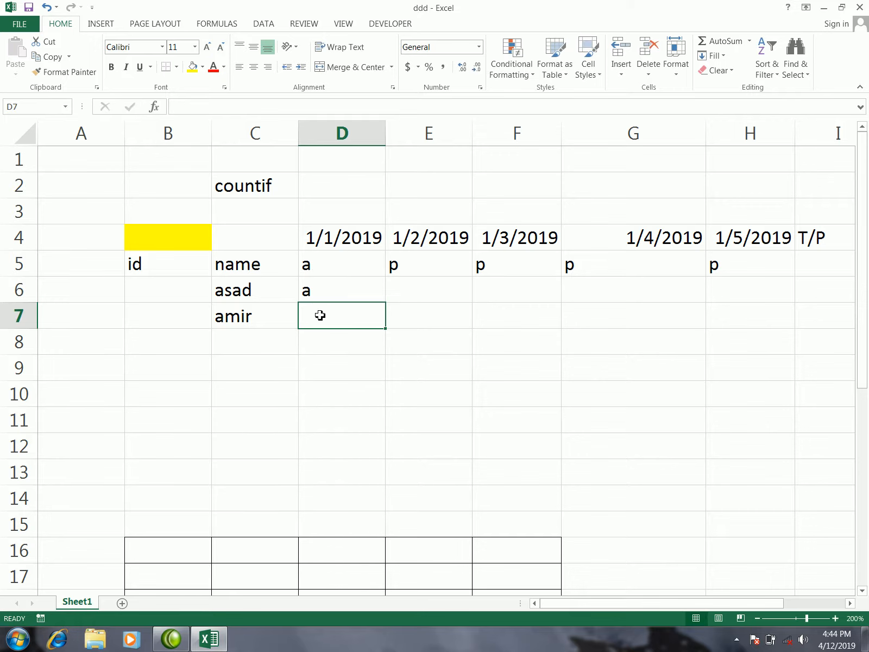
text(p)
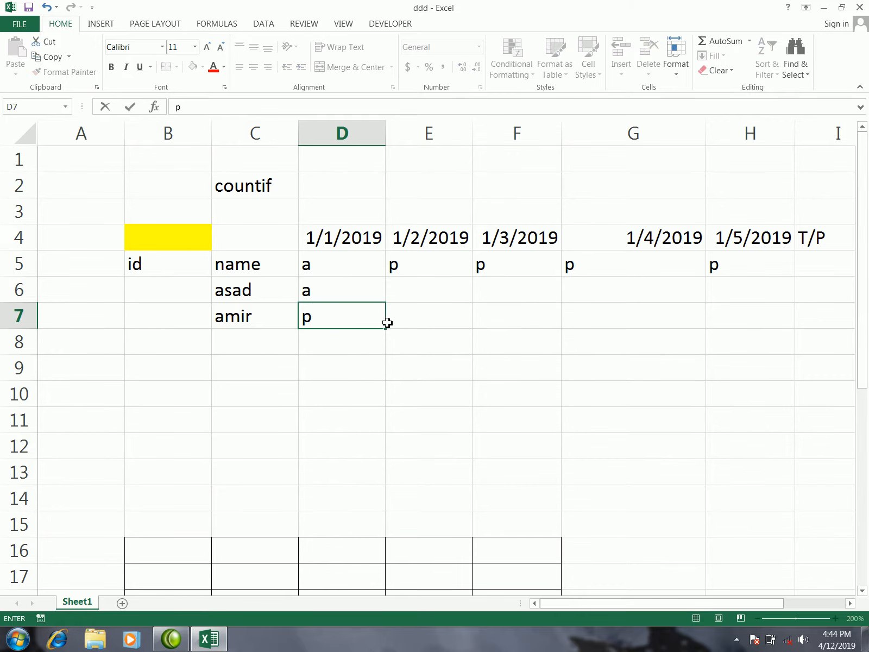
click(422, 289)
text(p)
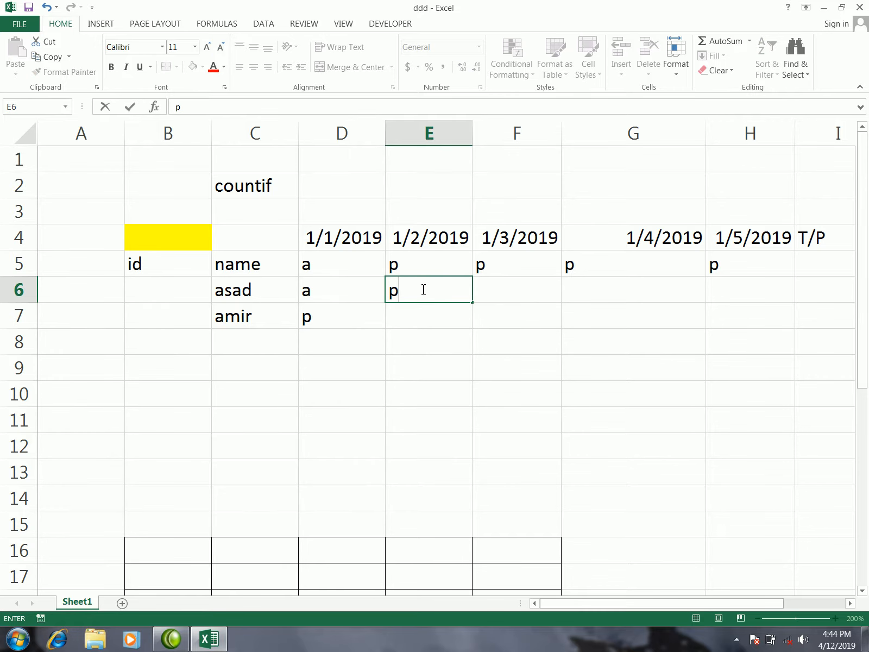
click(419, 310)
text(a)
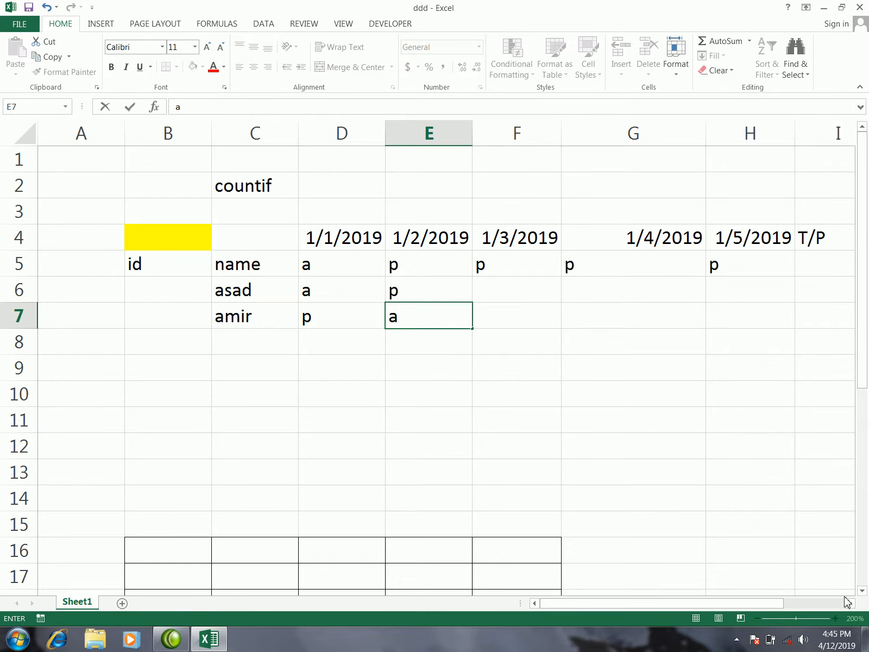
- Check the T/P and T/a totals for the new rows in I6:J7 and the T/P formula in I5
click(850, 603)
click(417, 287)
click(442, 310)
click(492, 299)
click(505, 313)
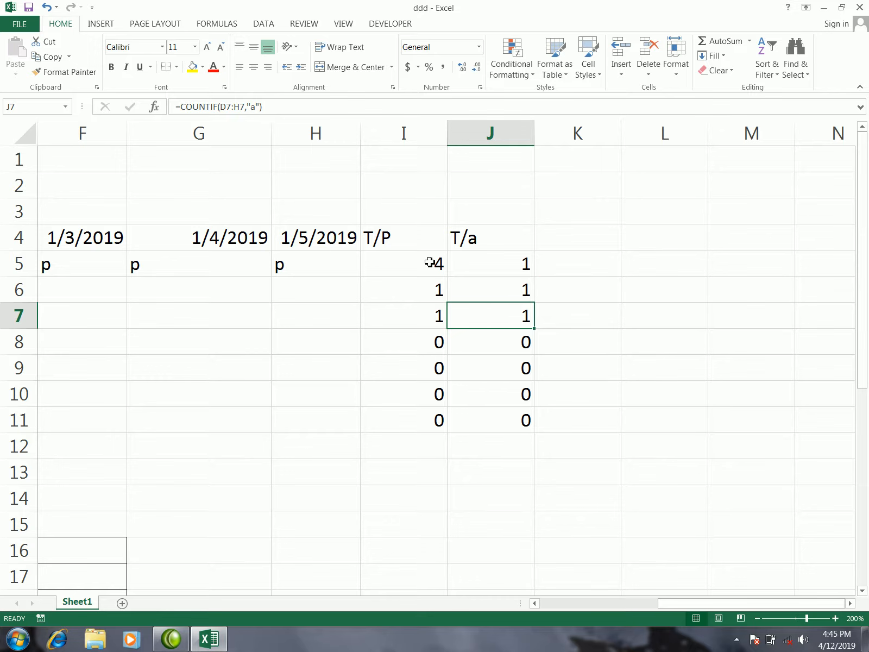
click(430, 263)
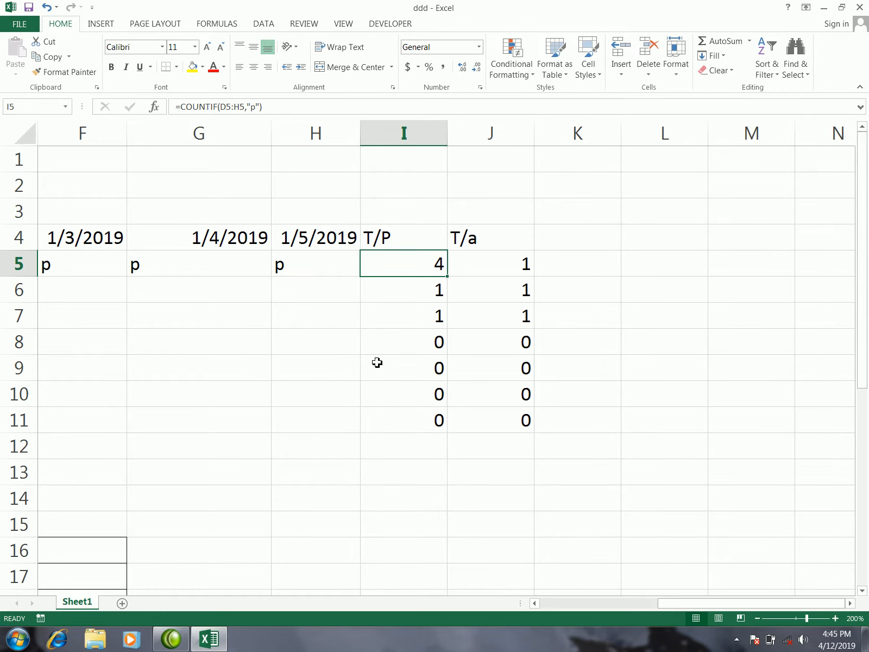
- Review the whole attendance table, the bordered grid below it, and the COUNTIF formulas in I5 and J5
scroll(377, 362, down, 2)
scroll(377, 362, down, 3)
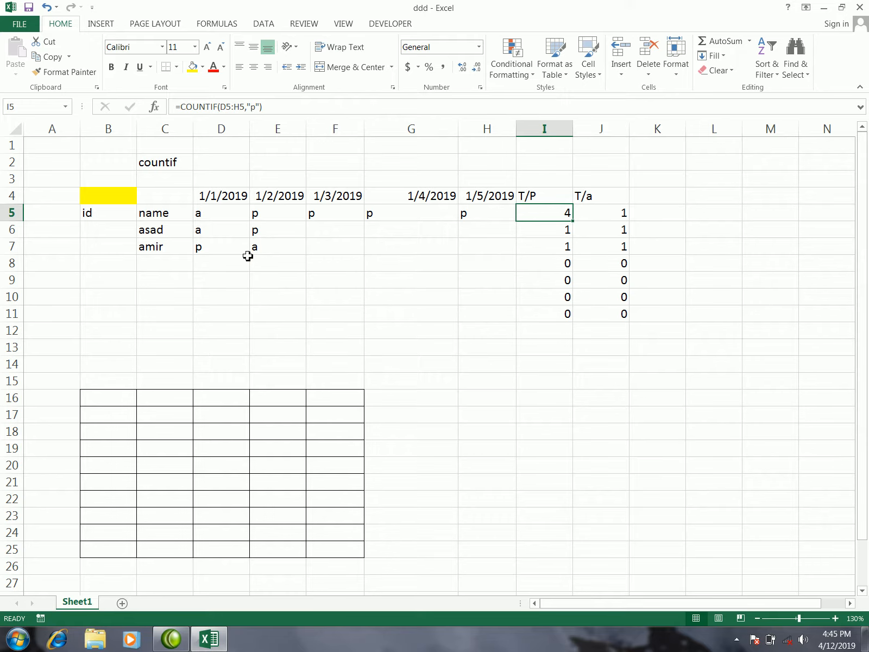
drag(165, 197, 683, 338)
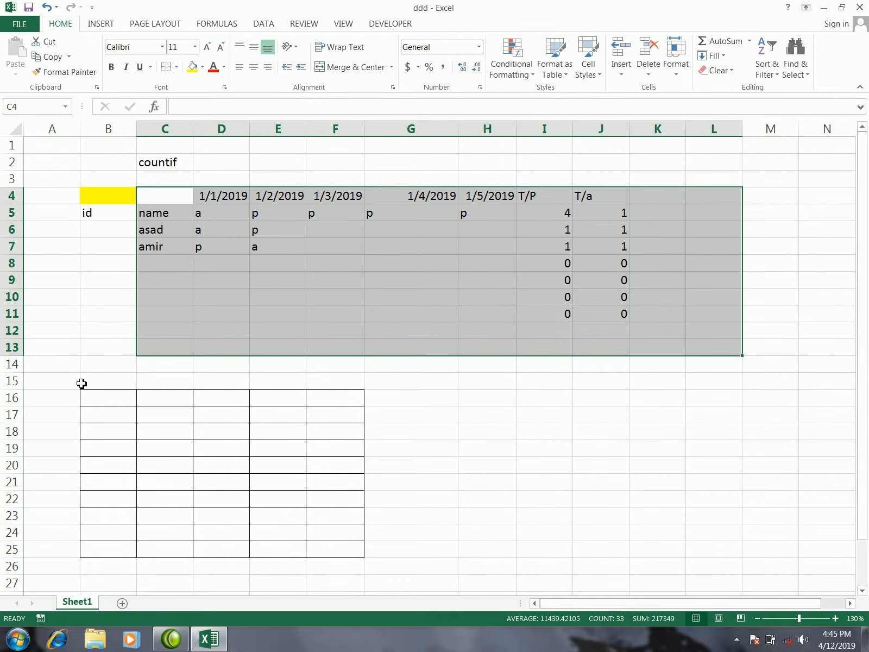
drag(89, 382, 528, 551)
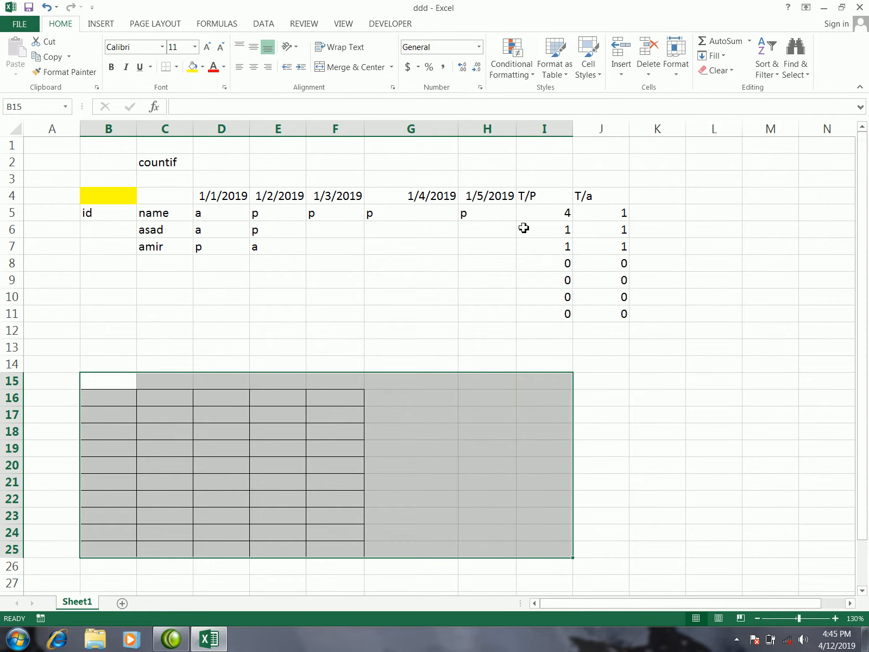
click(559, 214)
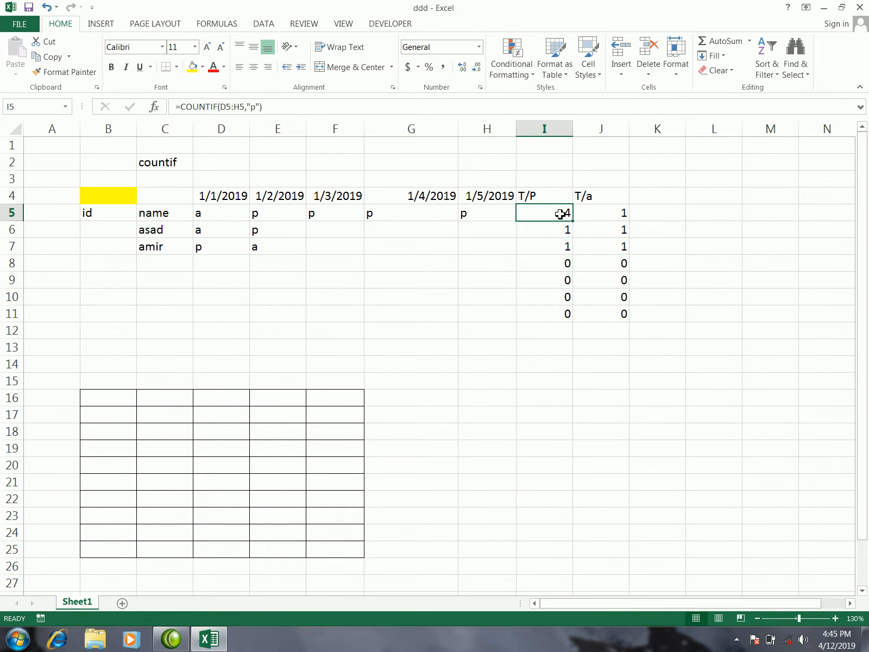
click(601, 215)
click(549, 215)
click(335, 237)
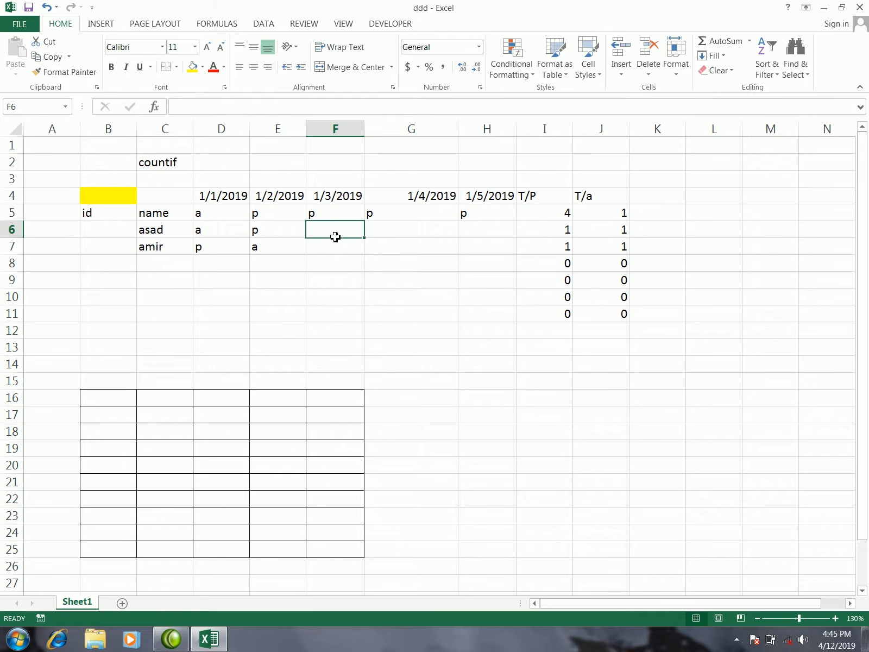
click(534, 213)
click(456, 349)
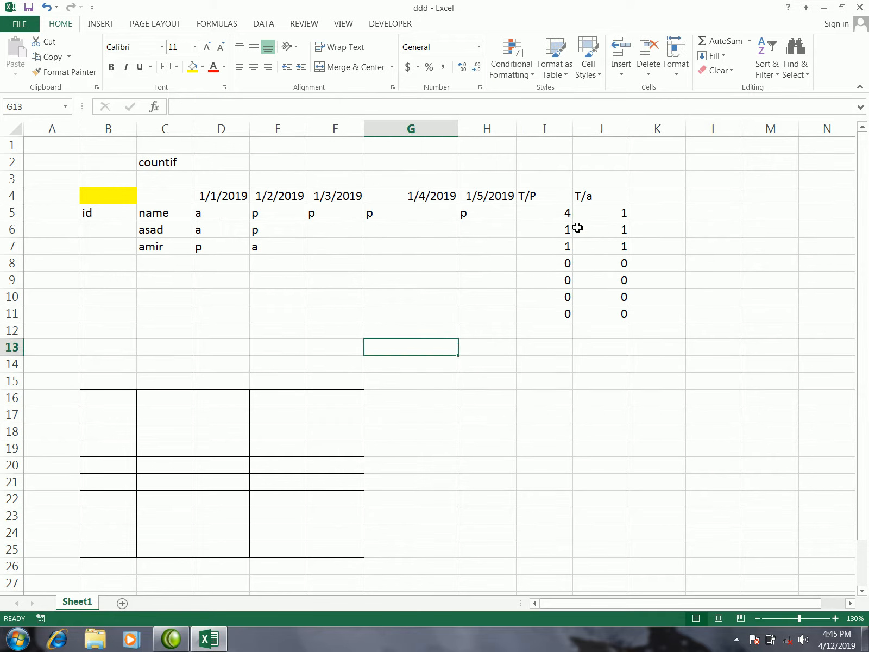
click(606, 219)
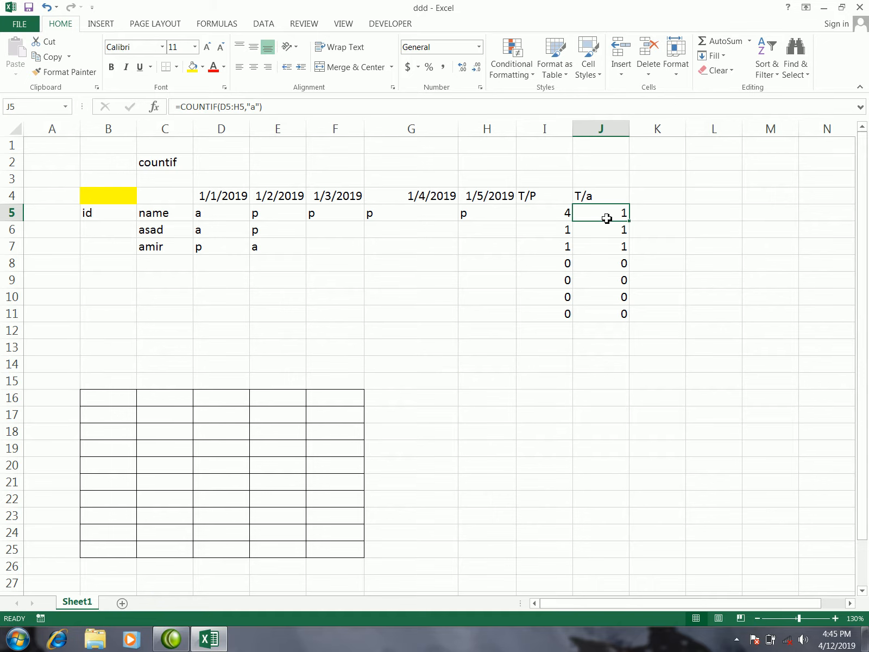
click(553, 349)
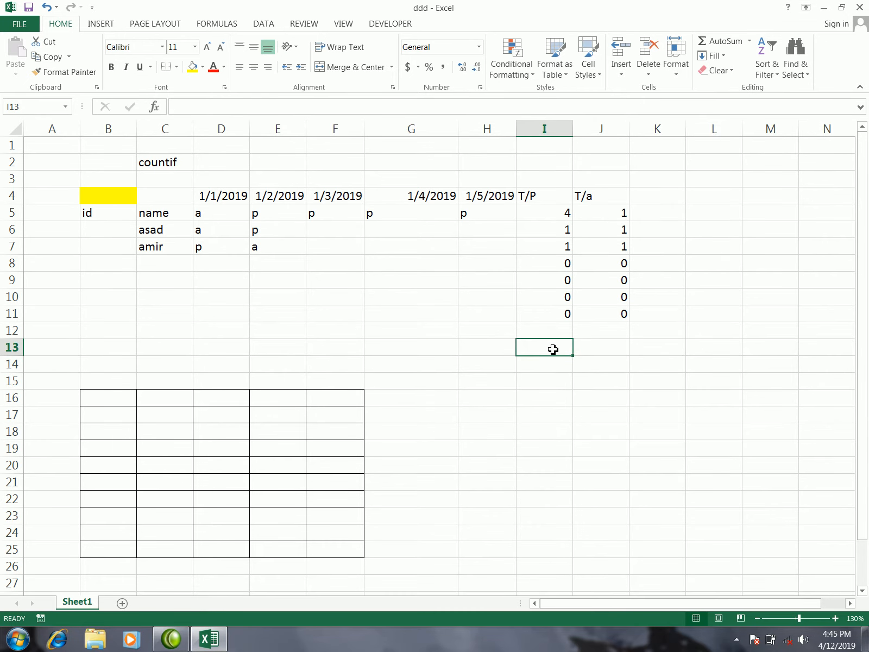
click(505, 318)
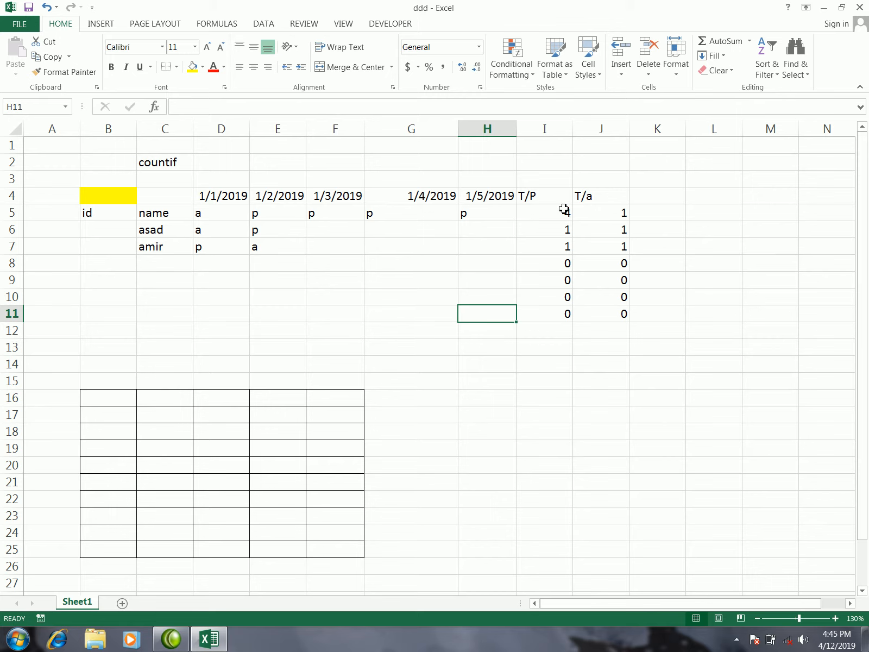
click(534, 212)
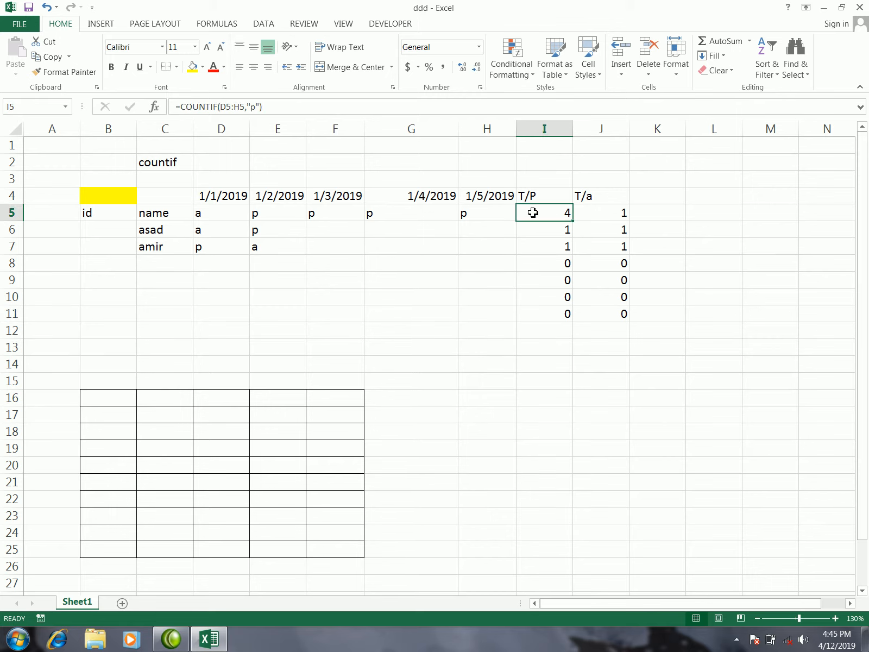
click(594, 215)
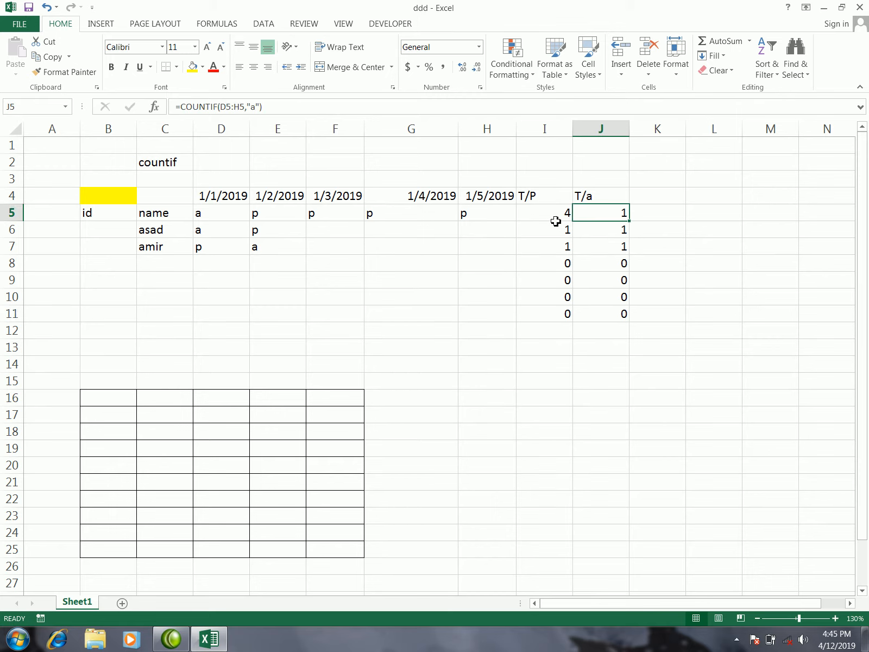
click(499, 347)
click(472, 333)
click(477, 350)
click(430, 345)
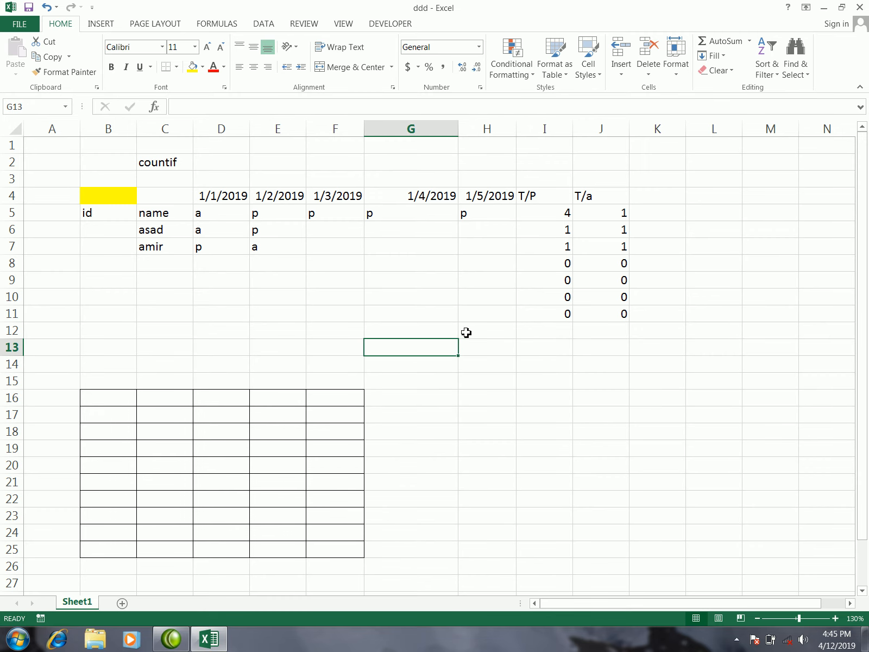